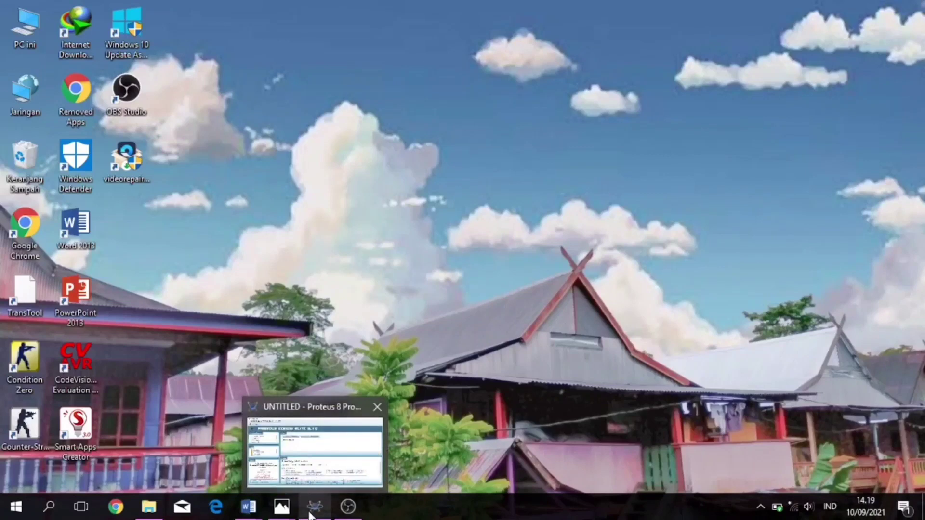
Switch to Proteus 8 Professional and start a new project, discarding the changes to the current one.
left_click(312, 508)
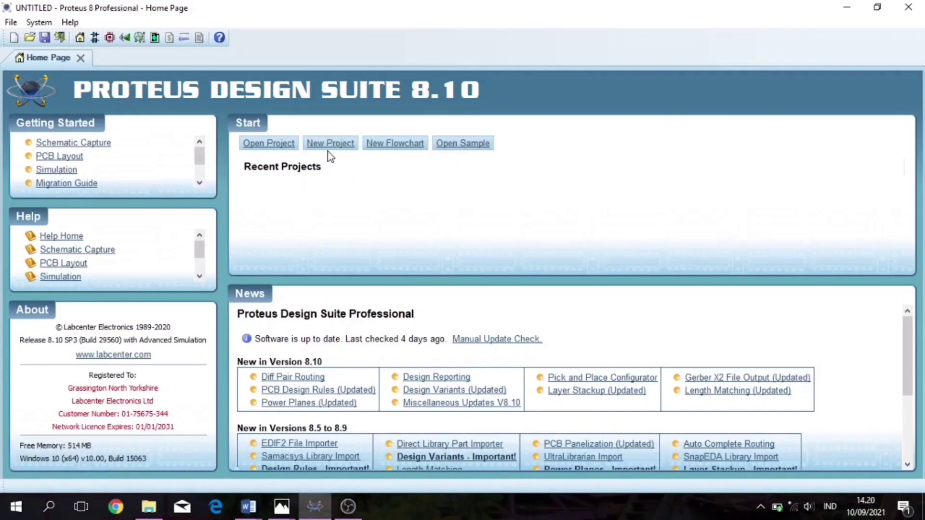
left_click(343, 153)
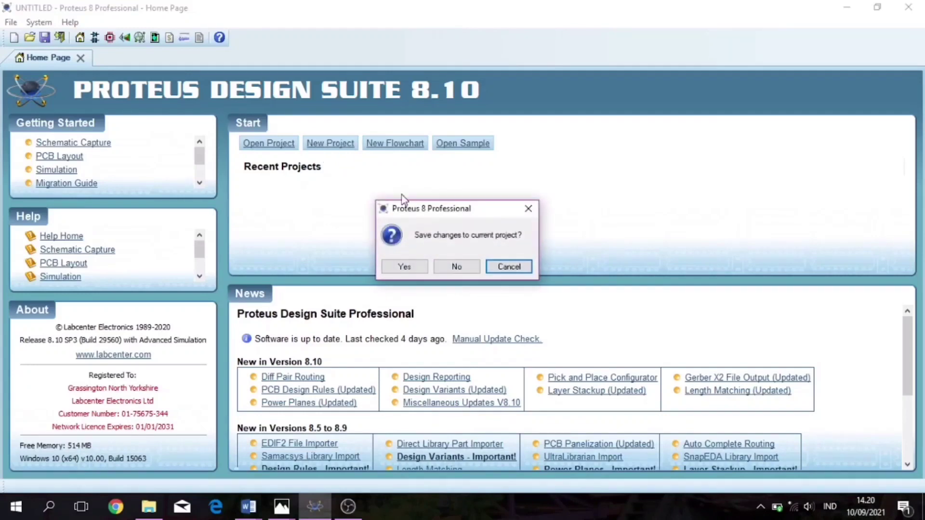
left_click(456, 267)
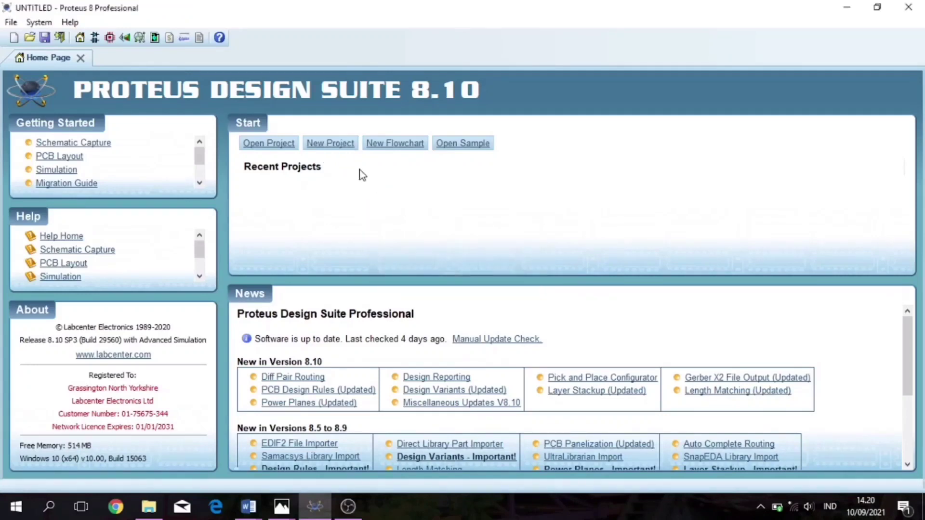
left_click(328, 145)
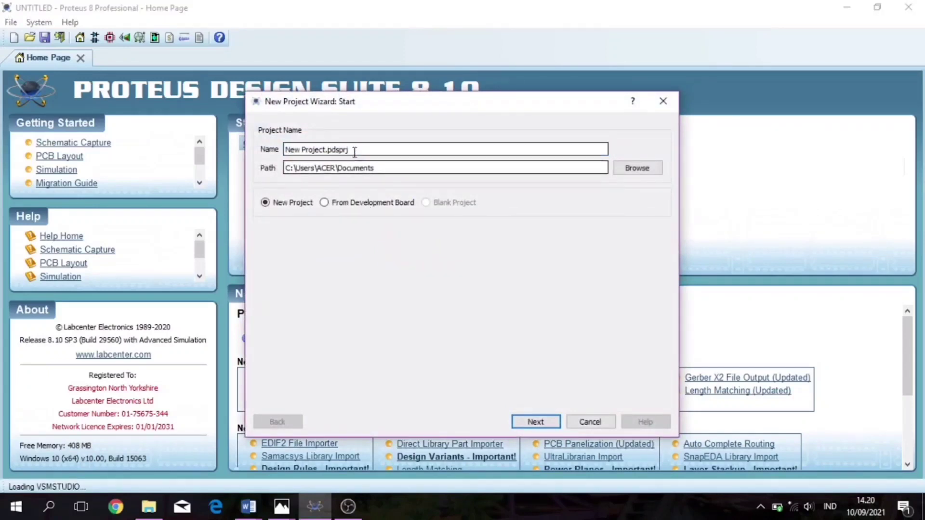
Name the new project "memperbesar batas ukur alat ukur".
left_click_drag(351, 149, 236, 149)
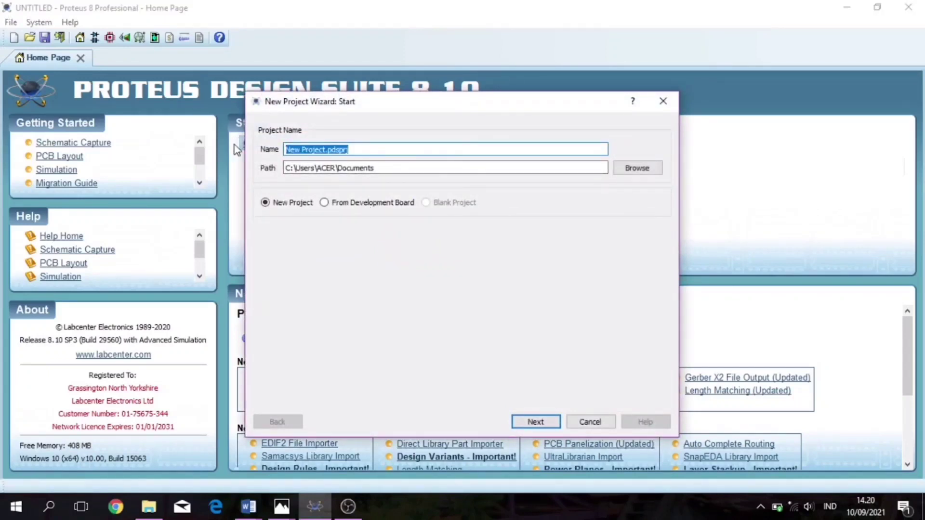
type("m")
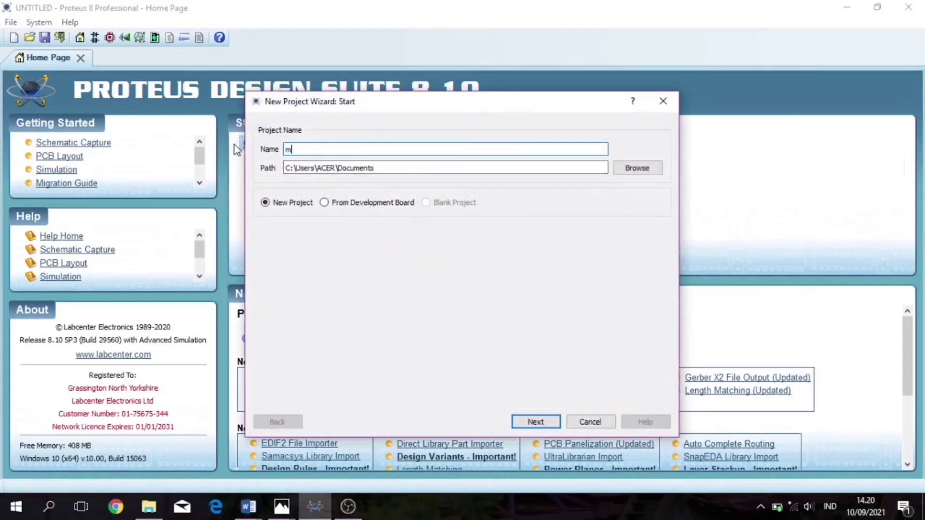
type("emperbesar batas ukur")
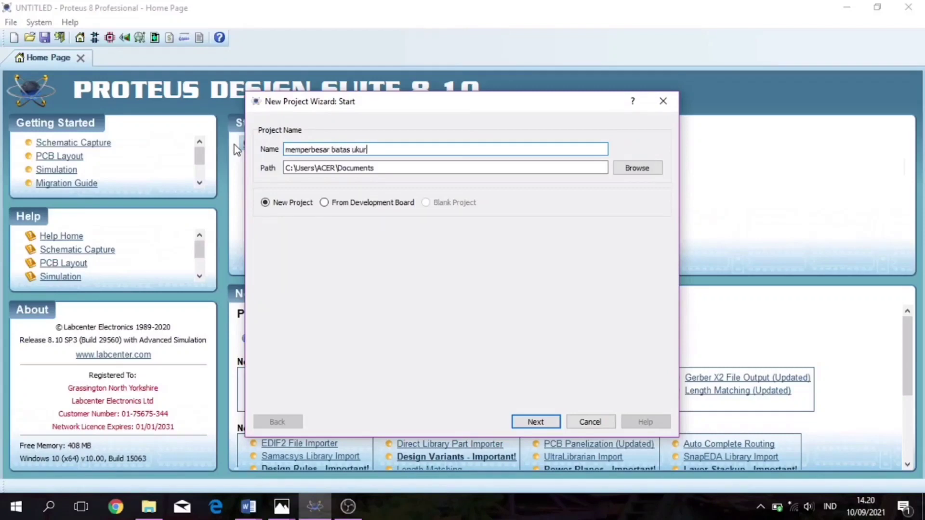
type(" alat ukur")
Set the project's save location to the root of the DATA (D:) drive.
left_click(636, 168)
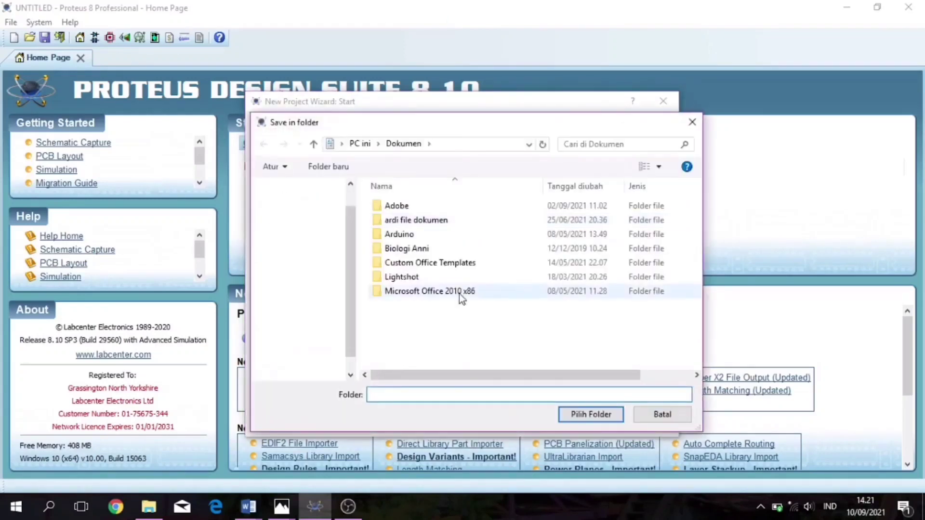
left_click(307, 245)
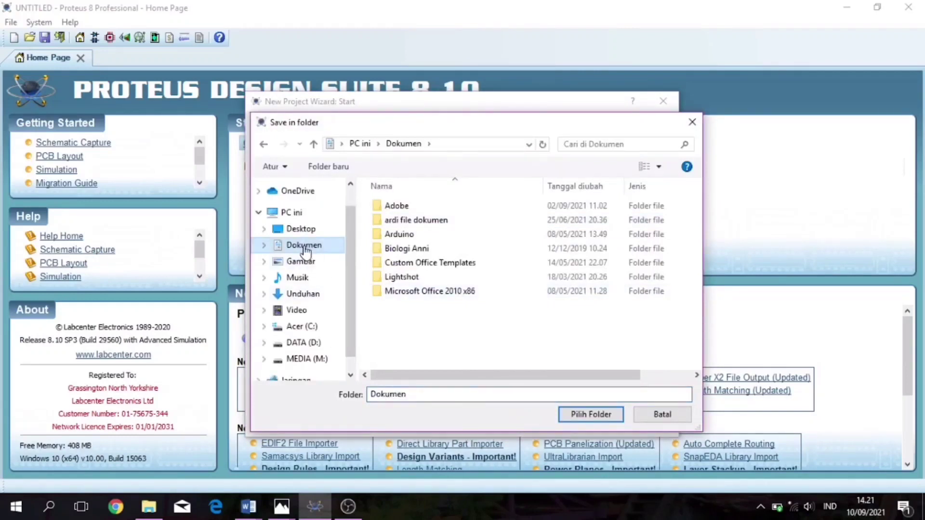
left_click(301, 262)
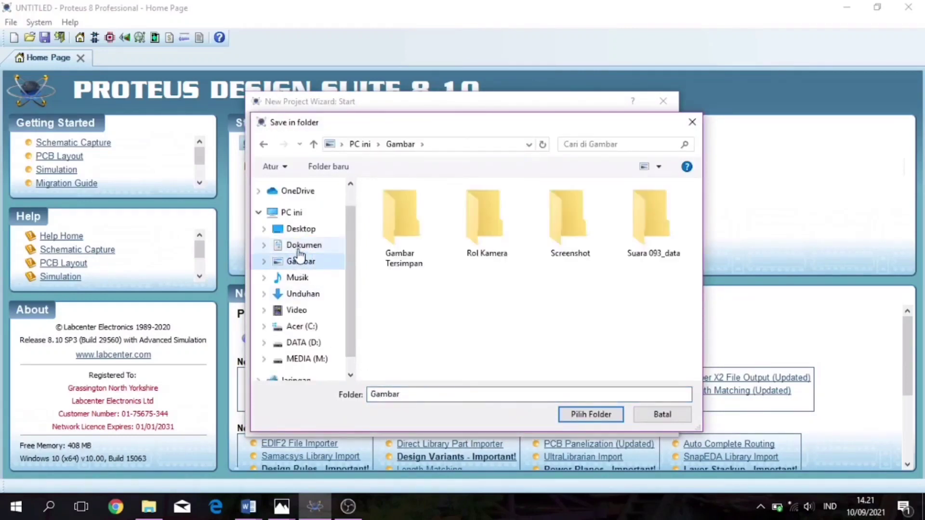
left_click(298, 252)
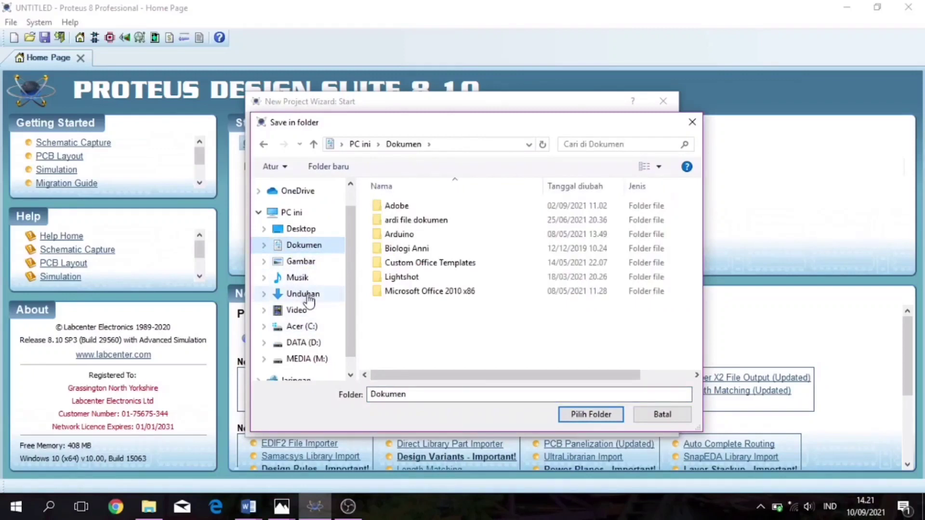
left_click(306, 343)
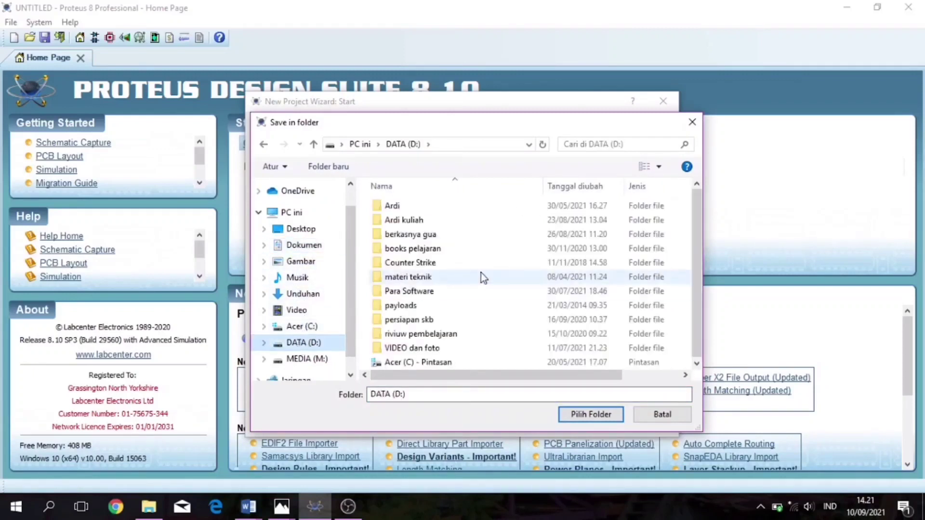
left_click_drag(694, 209, 694, 289)
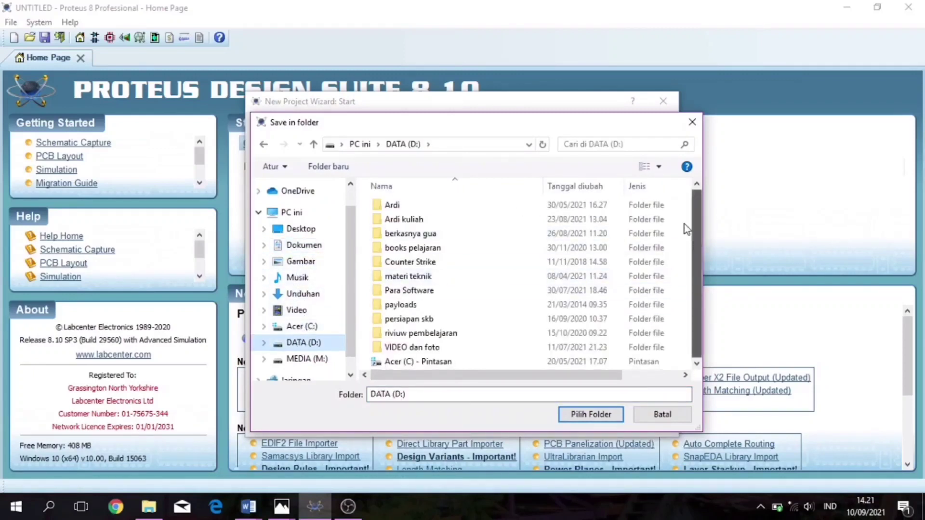
left_click_drag(687, 230, 687, 231)
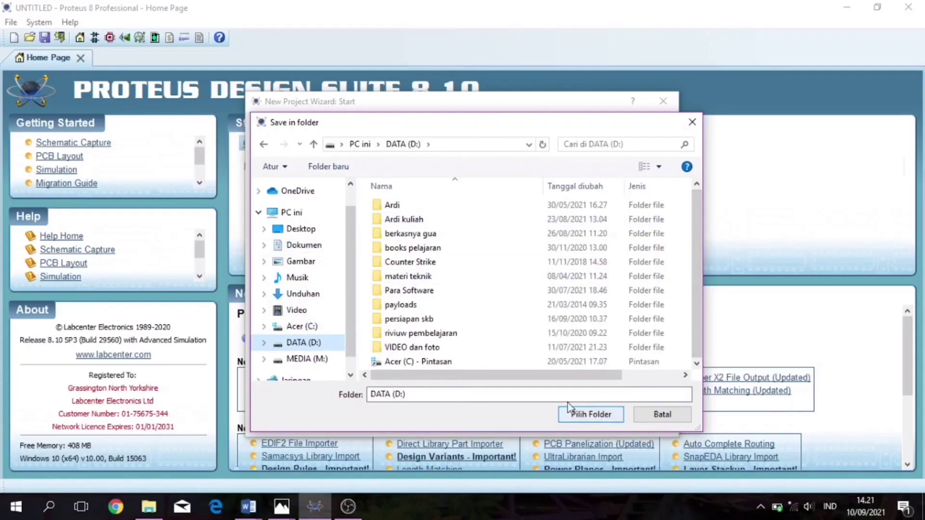
left_click(595, 422)
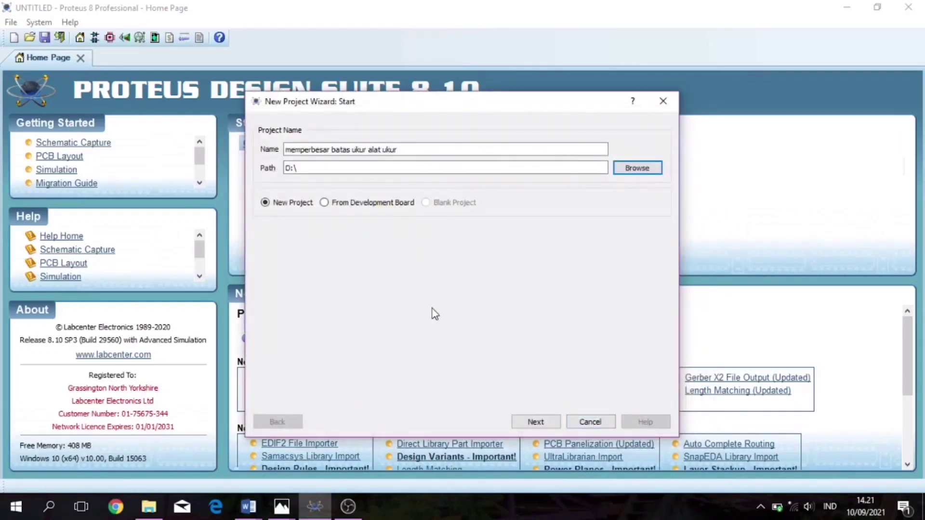
Create the project with the DEFAULT schematic template, no PCB layout and no firmware project.
left_click(542, 423)
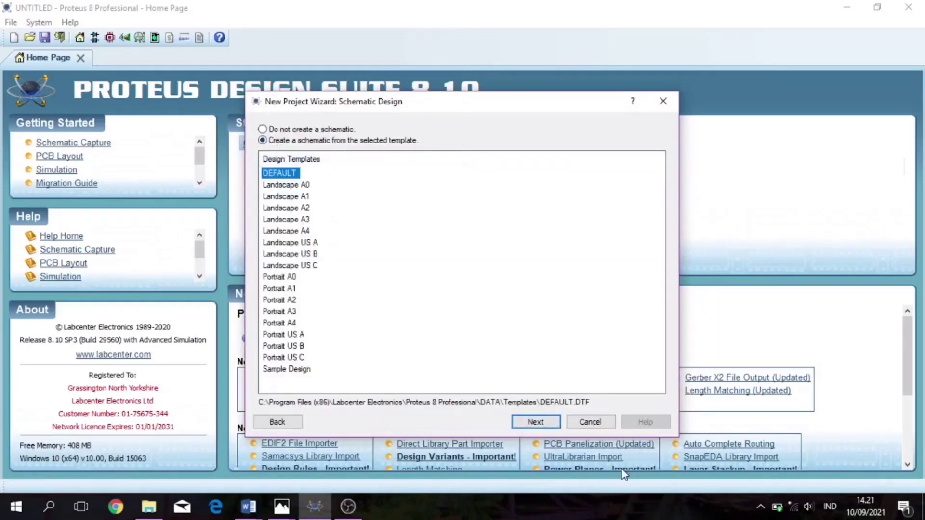
left_click(544, 425)
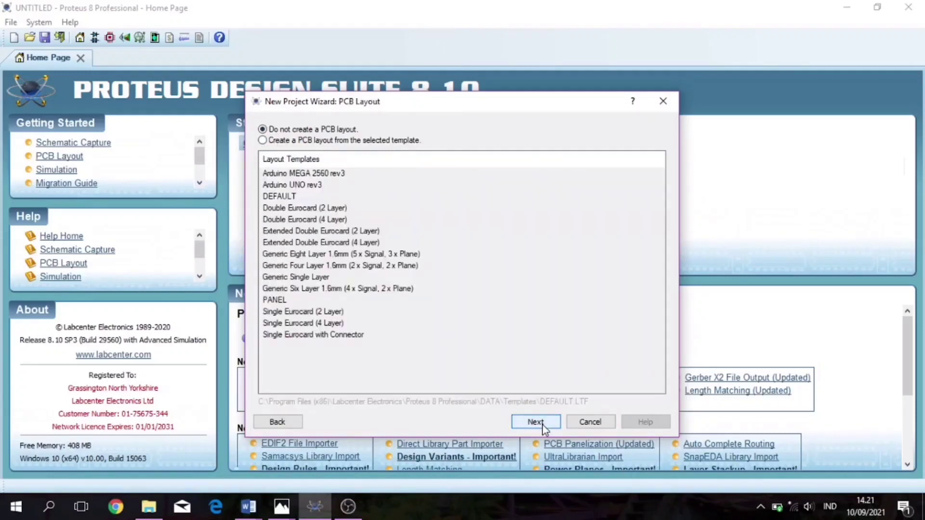
left_click(536, 424)
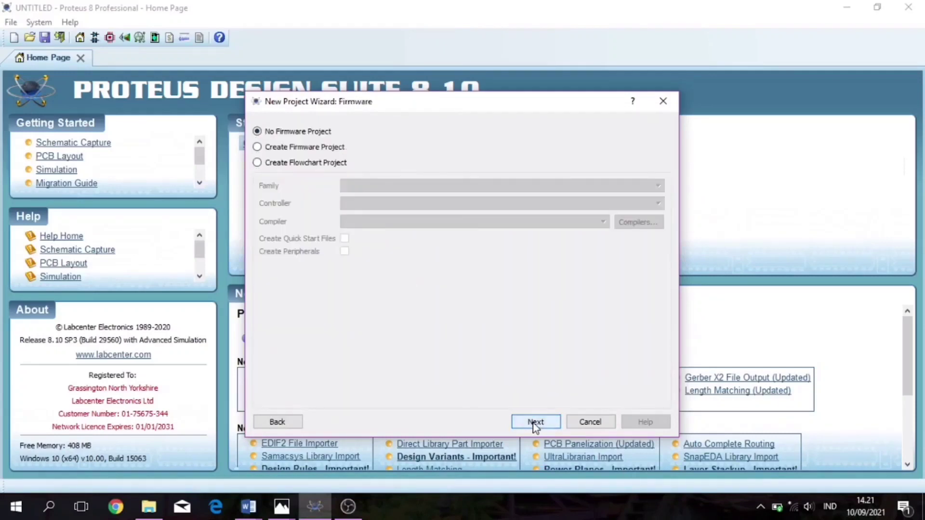
left_click(531, 420)
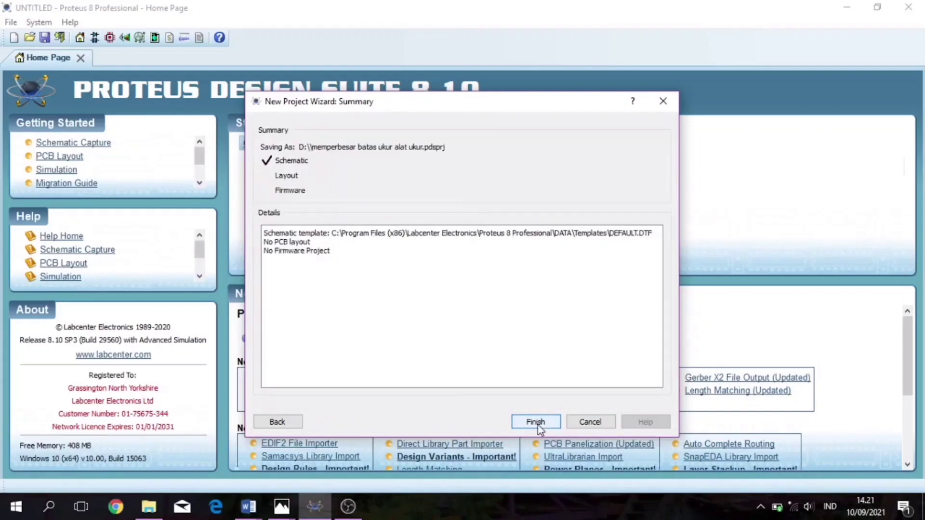
left_click(538, 425)
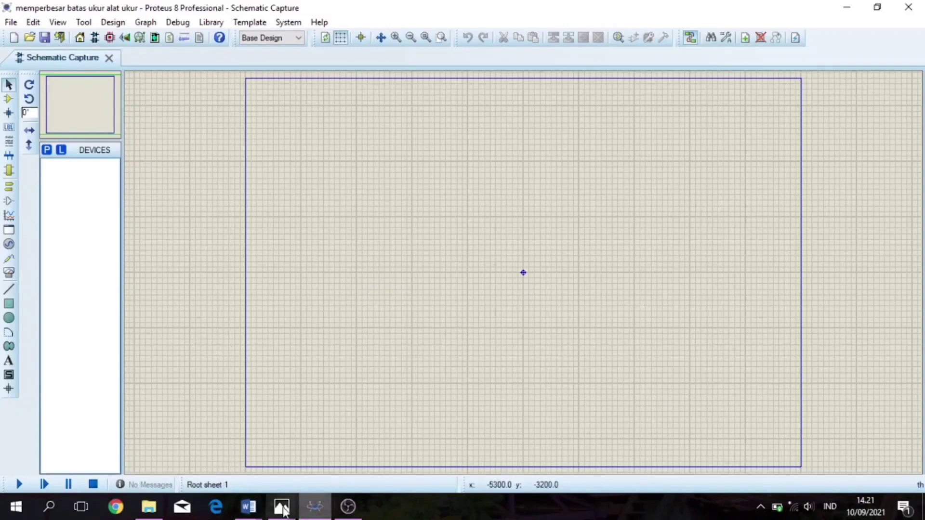
Examine the reference circuit in the Photos image "Batas ukur niliamper.jpg" and return to the empty schematic.
mouse_move(295, 507)
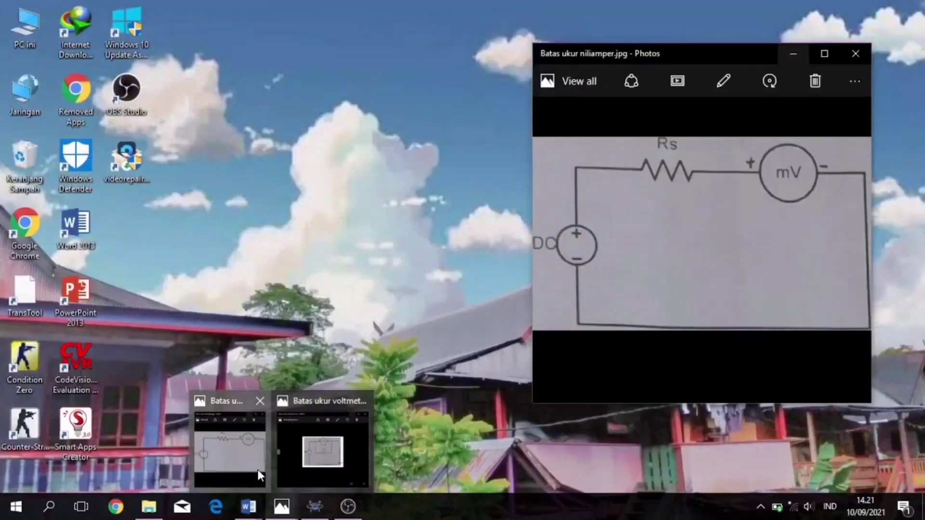
left_click(258, 470)
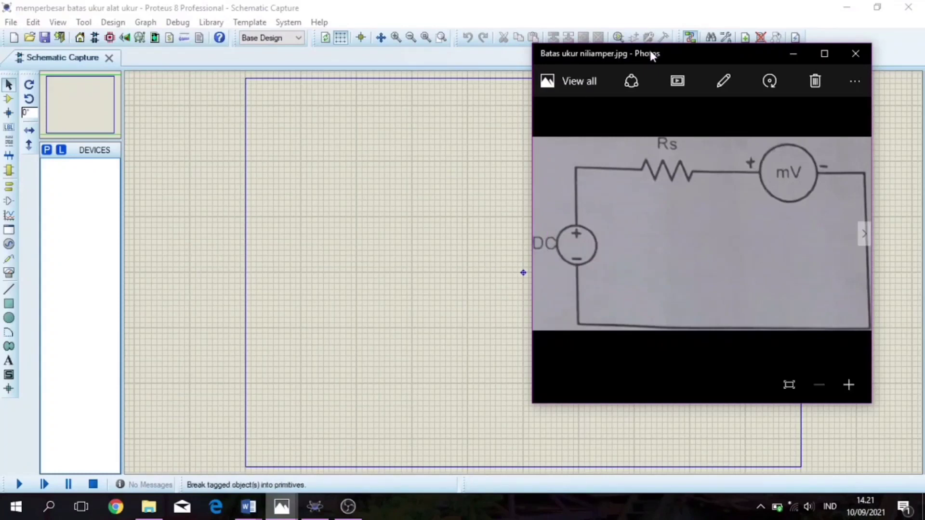
left_click_drag(651, 52, 653, 67)
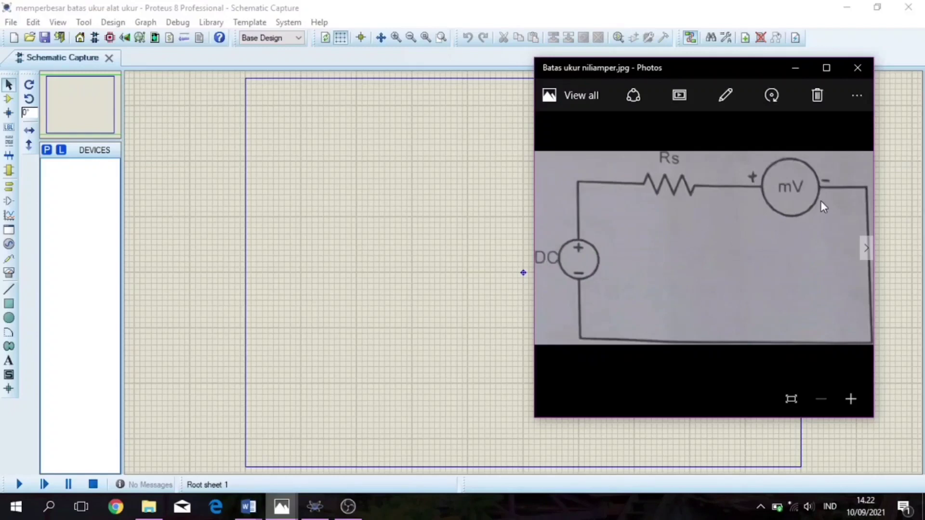
left_click(797, 72)
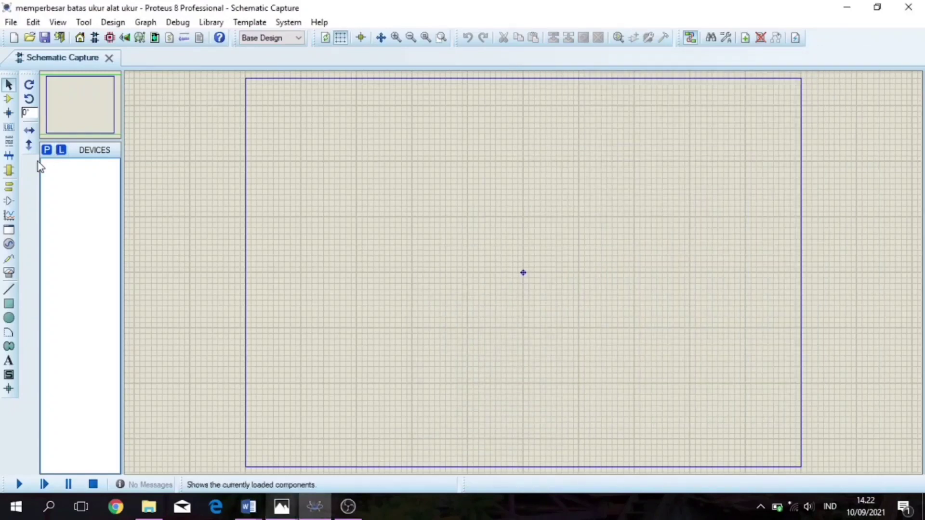
Find the generic resistor RES from the DEVICE library with the keyword "res" and add it to the project's devices.
left_click(47, 150)
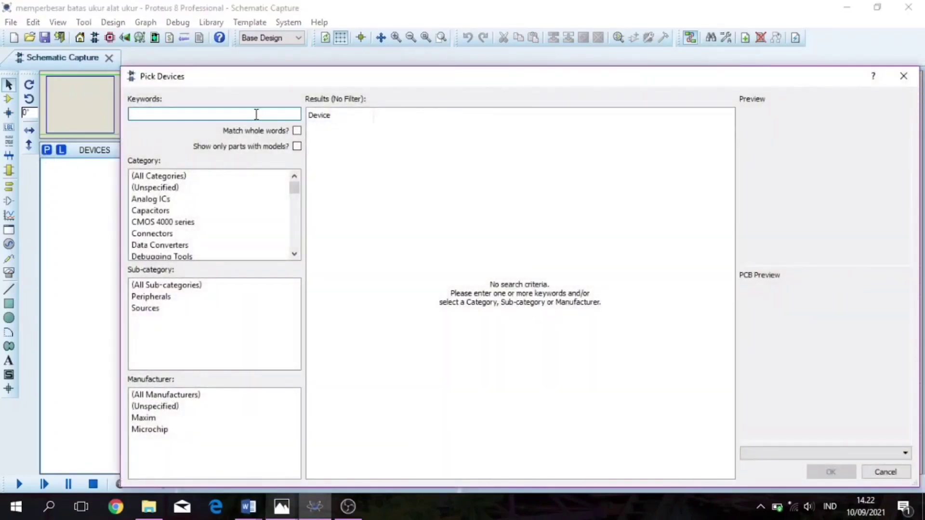
type("res")
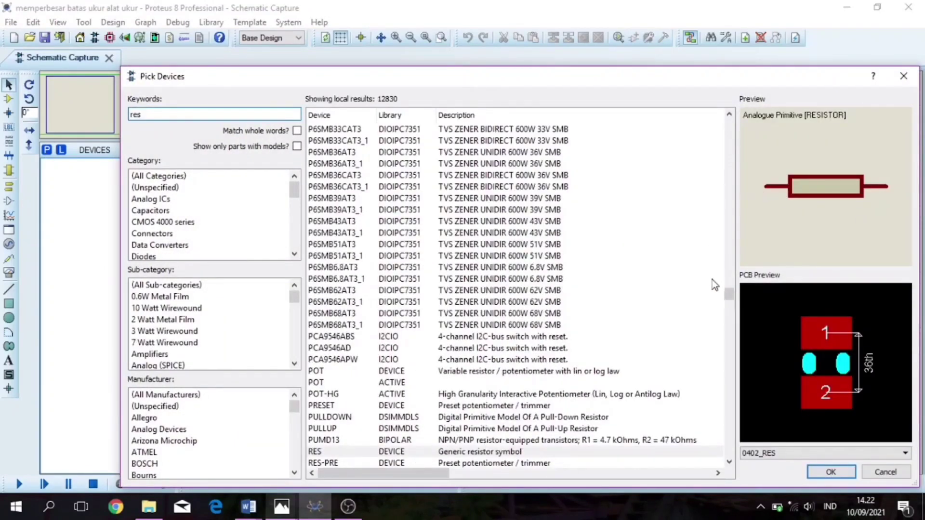
left_click(449, 452)
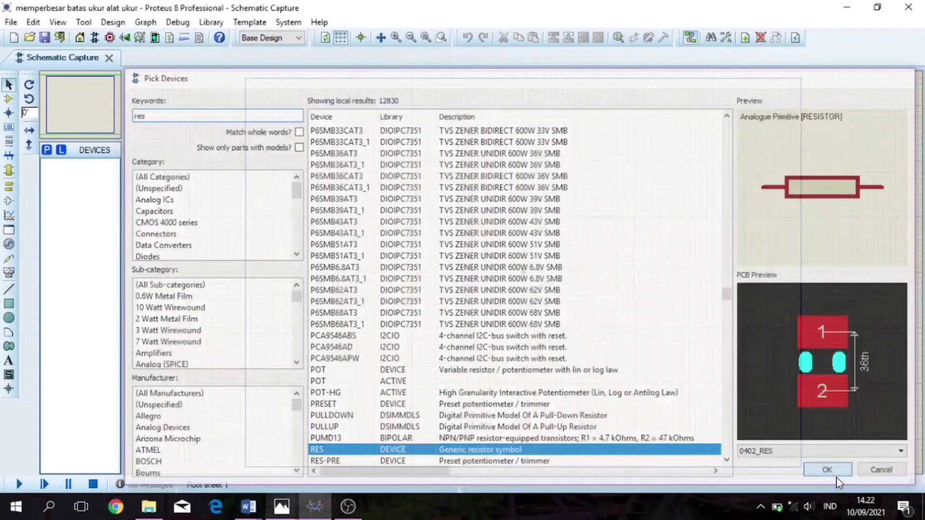
left_click(831, 472)
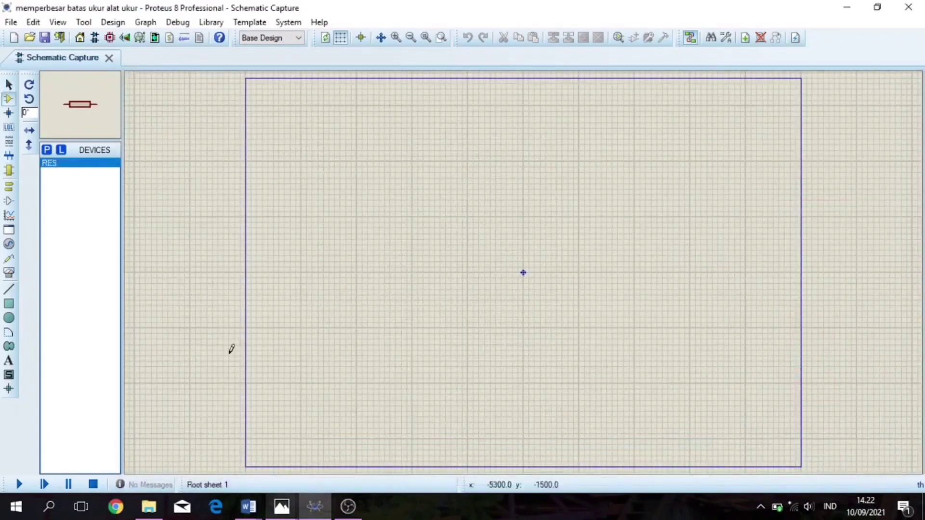
Search the parts library for "dc voltage" and add the BATTERY DC voltage source to the project's devices.
left_click(45, 151)
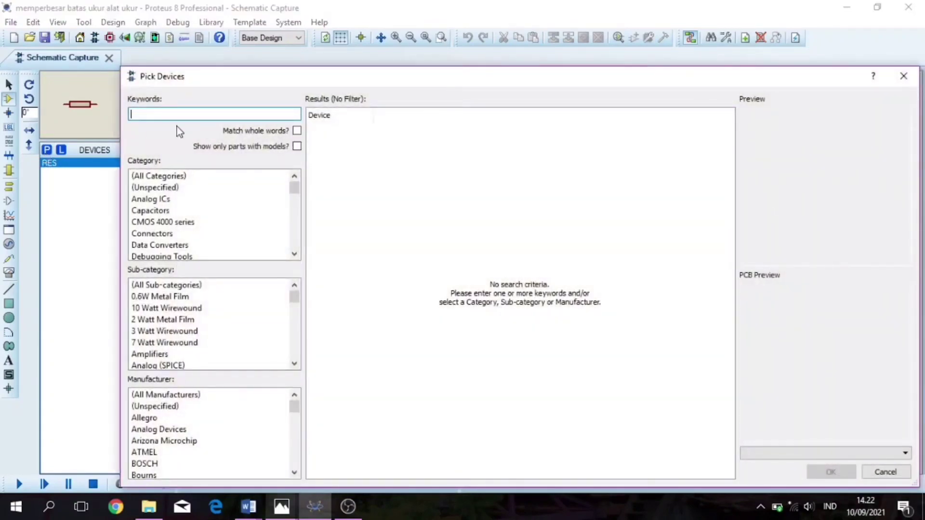
type("dc voltage")
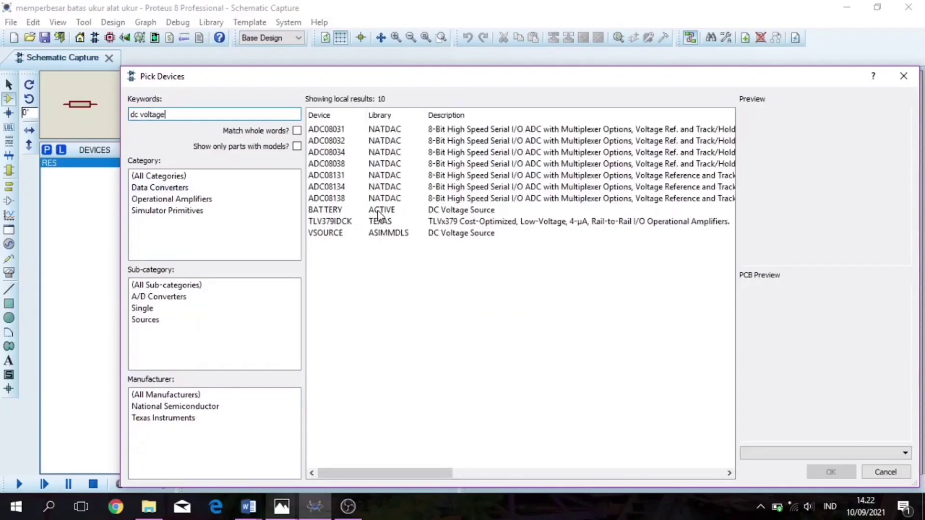
left_click(379, 211)
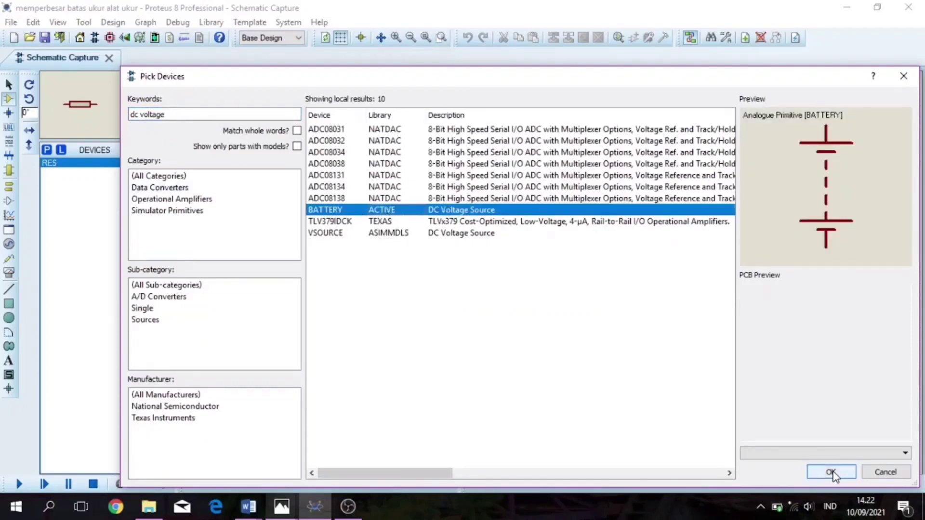
left_click(832, 473)
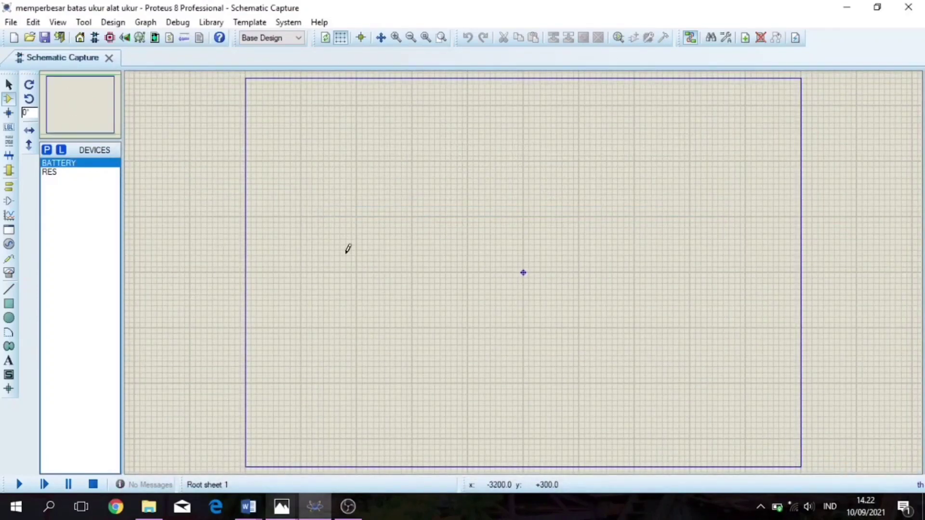
Place the BATTERY on the upper part of the sheet and the RES resistor above and to the right of it.
left_click(347, 249)
left_click(379, 204)
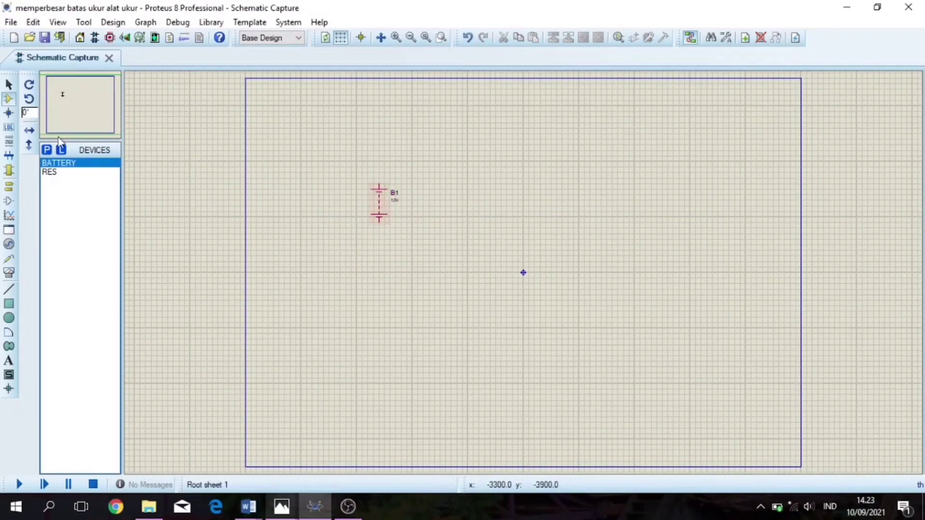
left_click(50, 172)
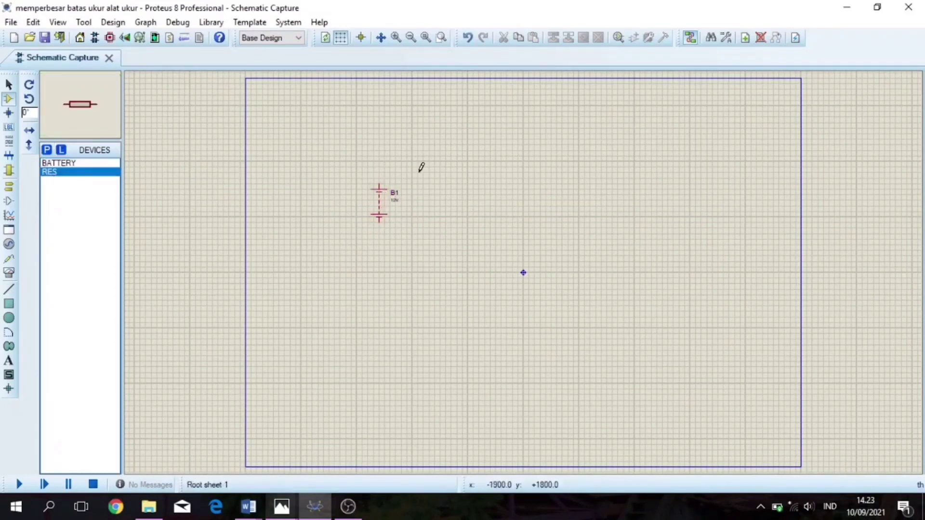
left_click(470, 179)
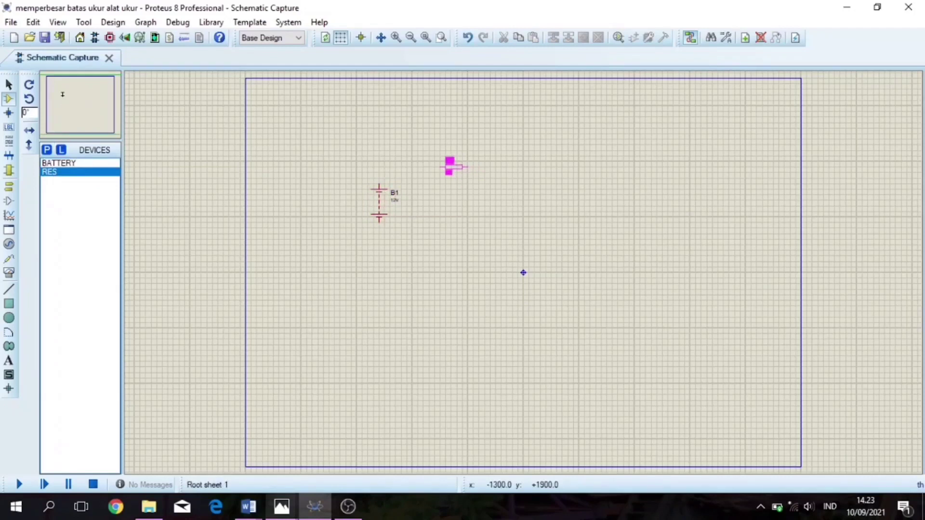
left_click(453, 167)
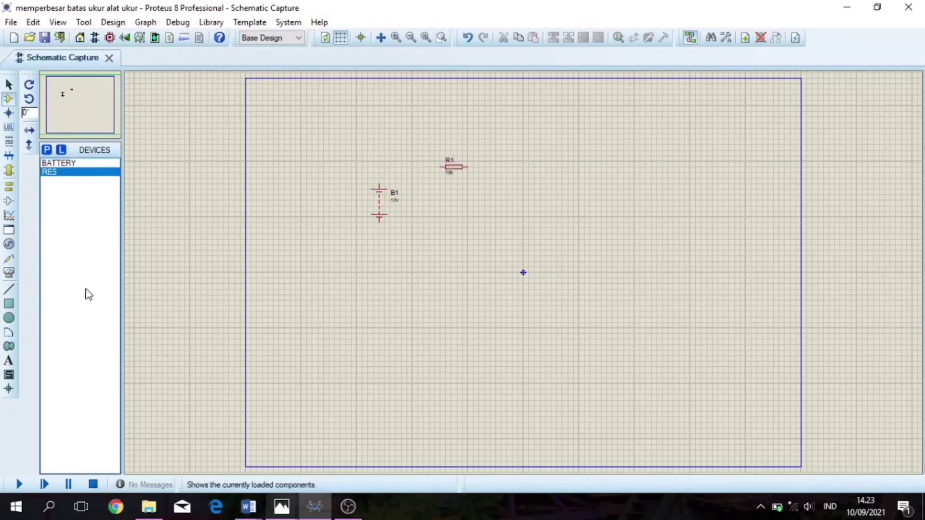
Place a DC VOLTMETER instrument to the right of resistor R1, leaving a gap between them for wiring.
left_click(8, 273)
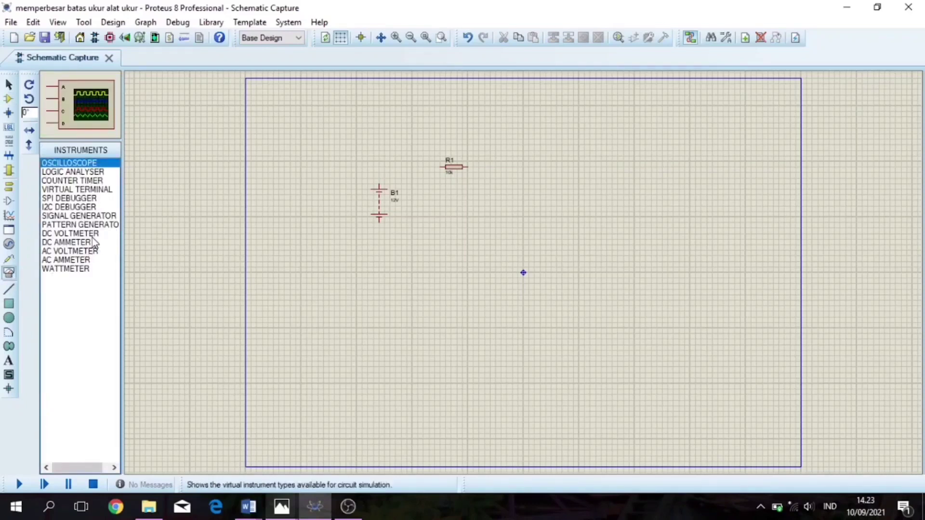
left_click(82, 234)
left_click(495, 162)
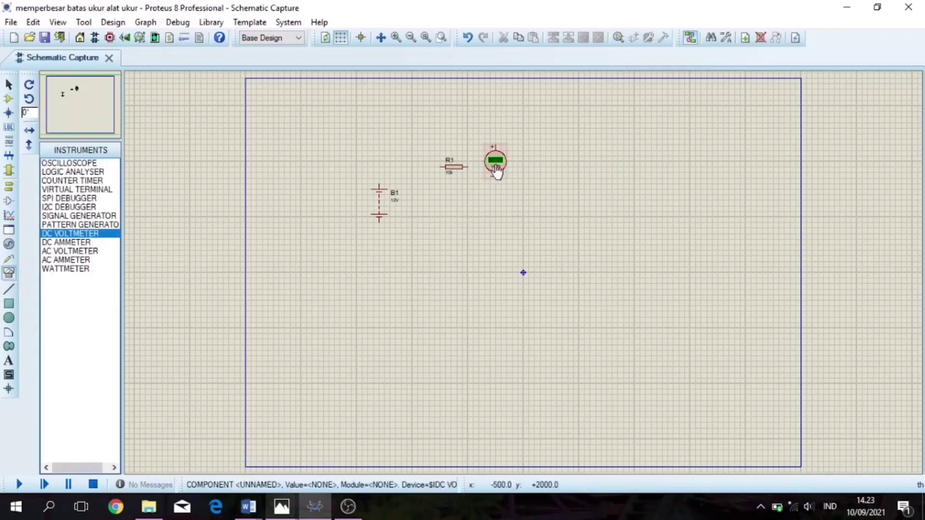
left_click_drag(497, 171, 519, 173)
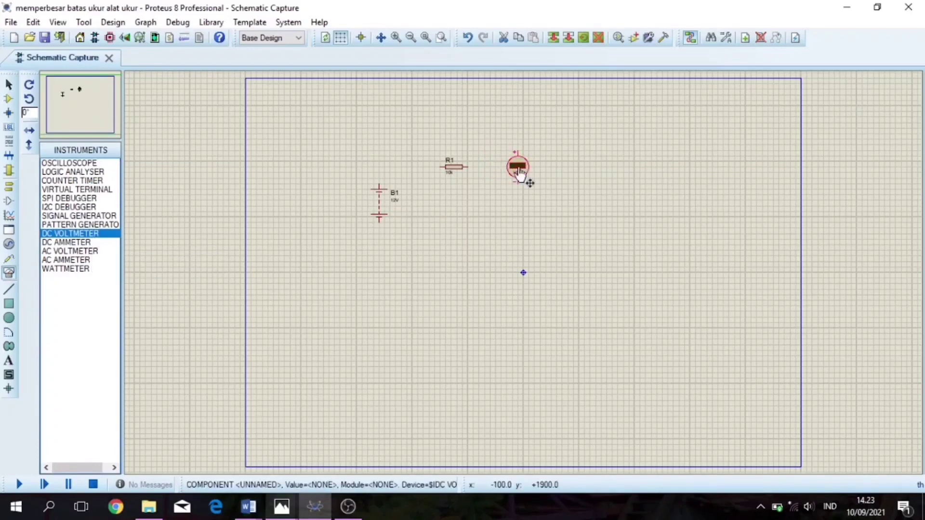
double_click(518, 174)
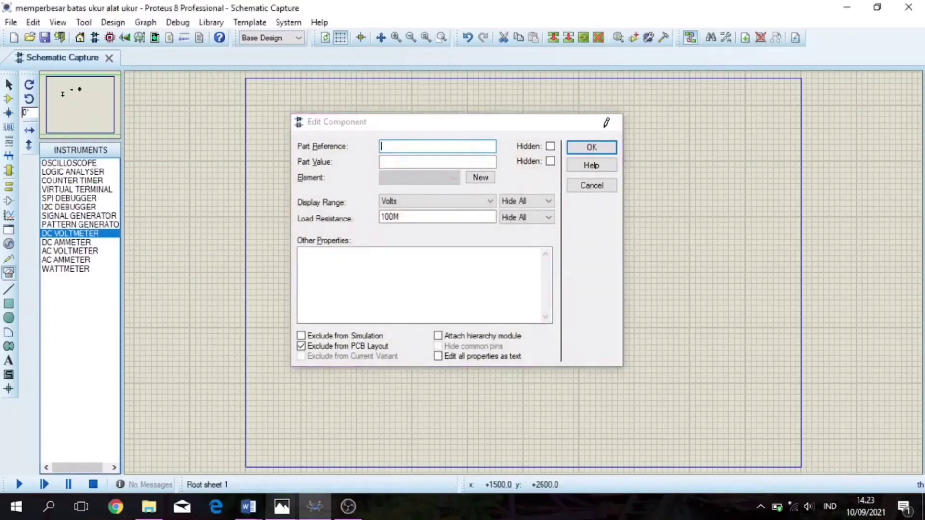
key("Escape")
Rotate the DC voltmeter anti-clockwise so its plus pin faces resistor R1, and position it in line with the resistor.
left_click(396, 41)
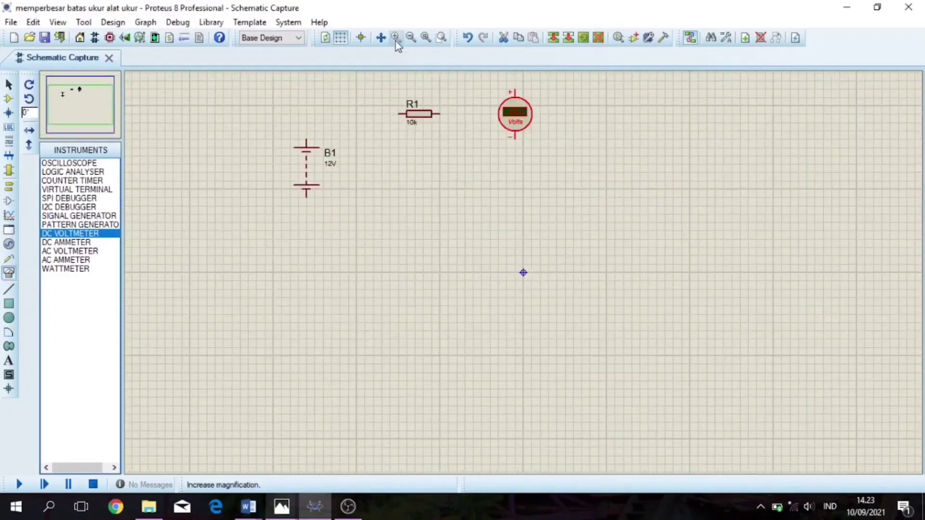
left_click(67, 94)
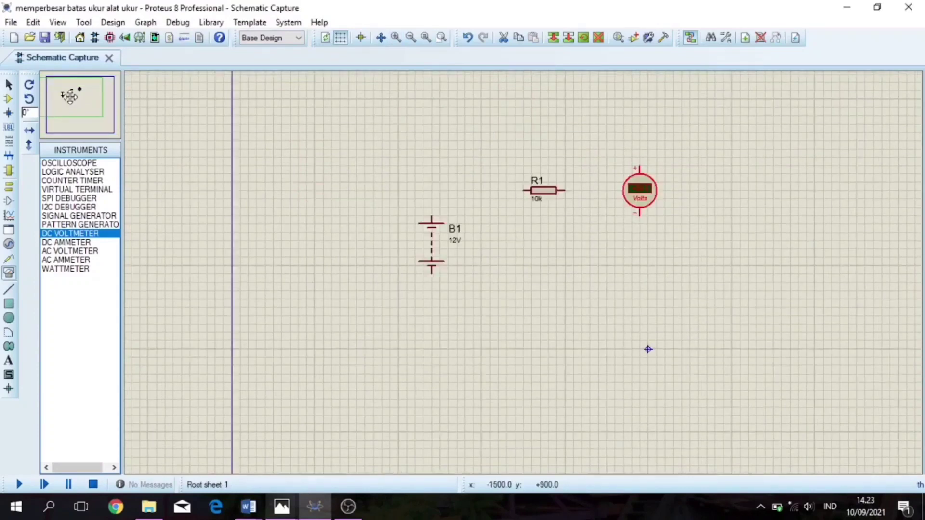
left_click(77, 93)
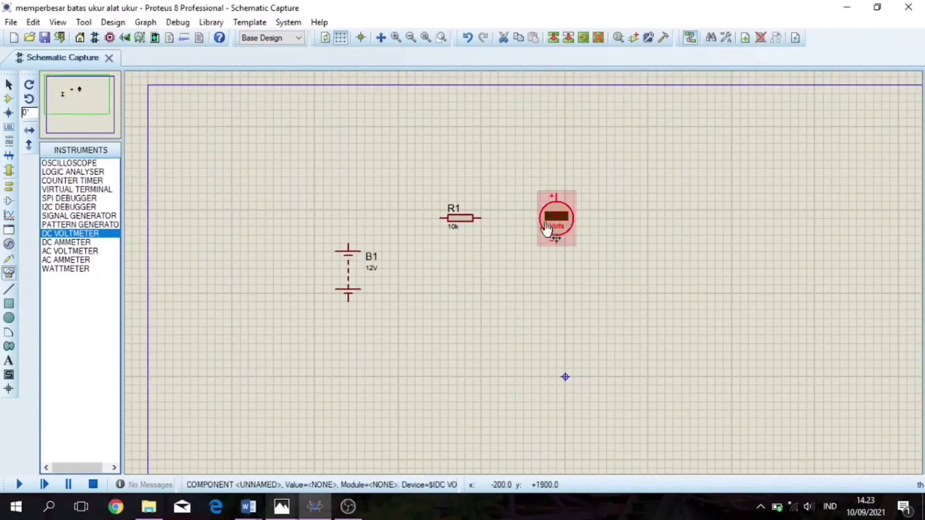
right_click(567, 226)
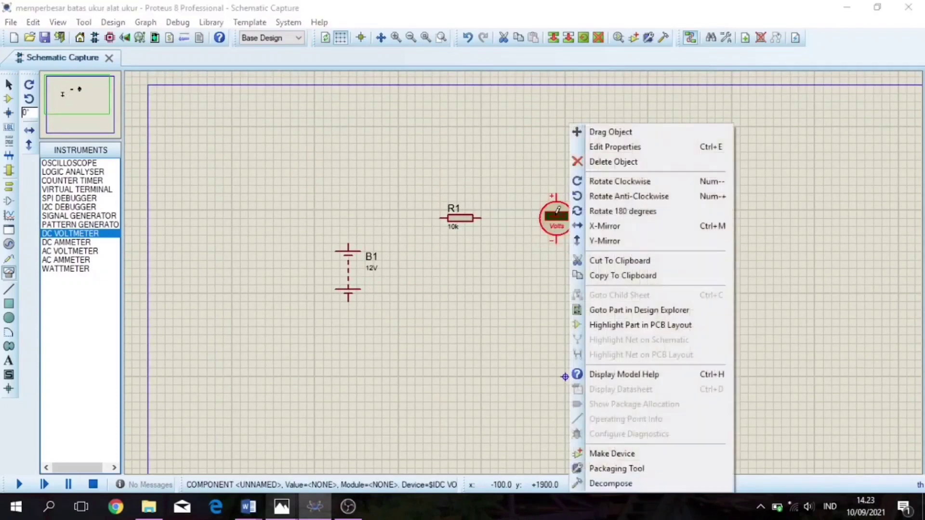
left_click(635, 201)
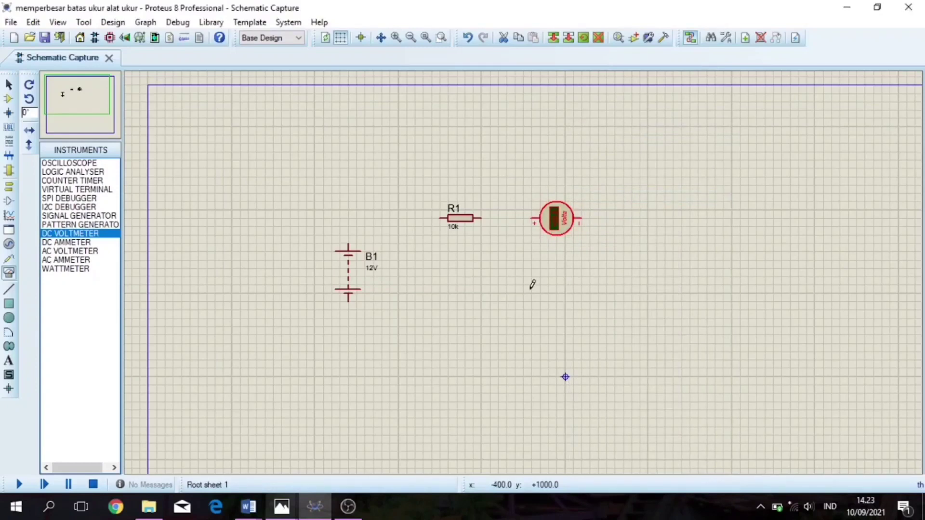
left_click(535, 250)
left_click(549, 223)
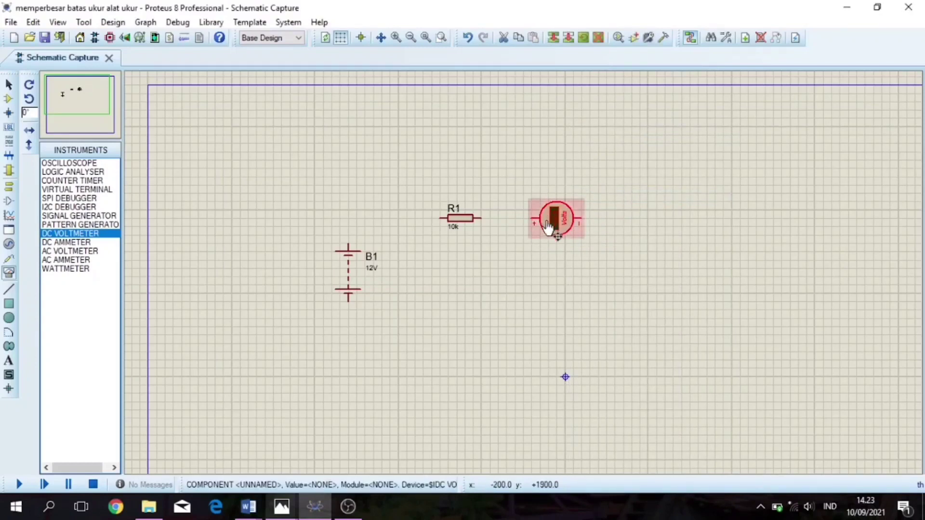
Wire the battery's positive terminal through the resistor to the voltmeter's plus pin, and the minus pin back to the battery's negative terminal.
left_click(440, 217)
left_click(349, 243)
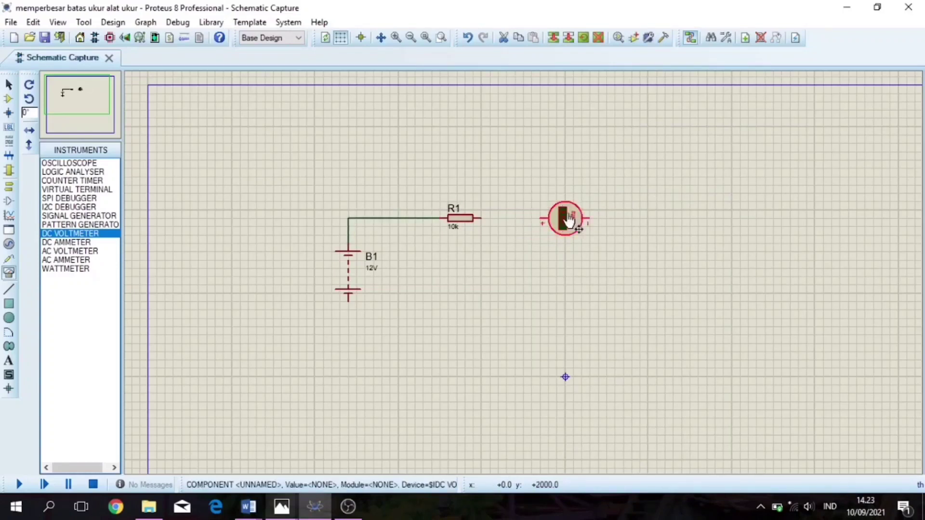
left_click(481, 217)
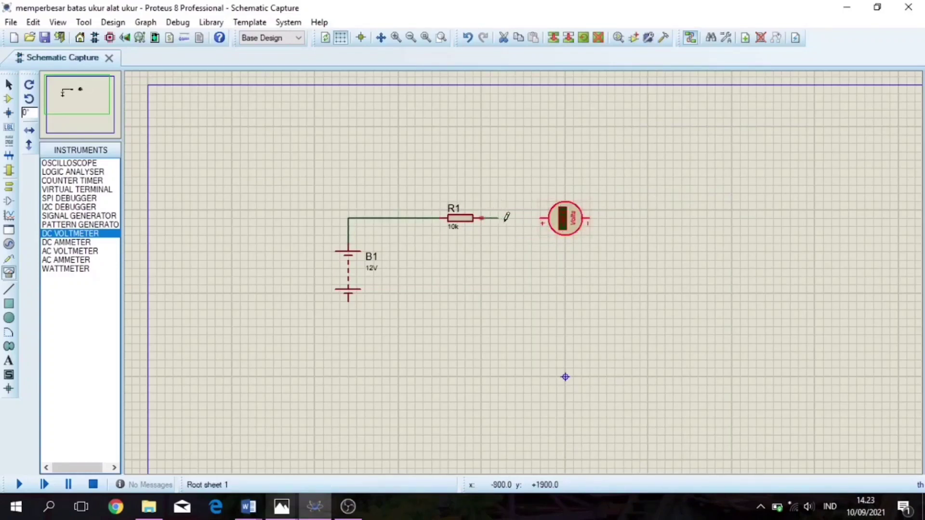
left_click(540, 217)
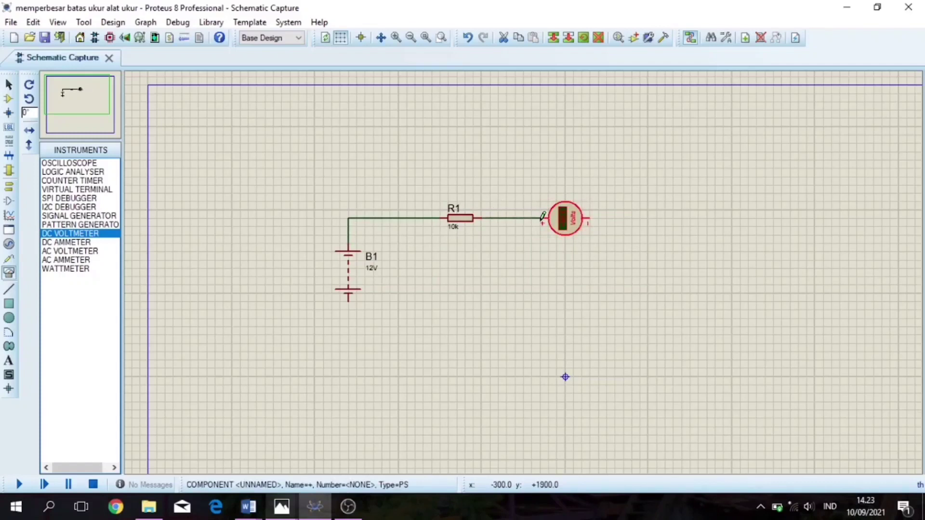
left_click(588, 217)
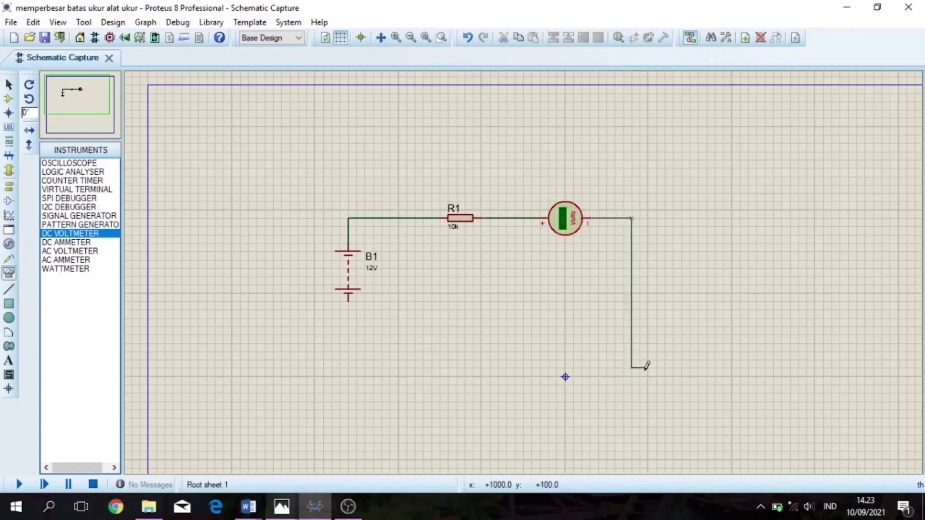
left_click(632, 318)
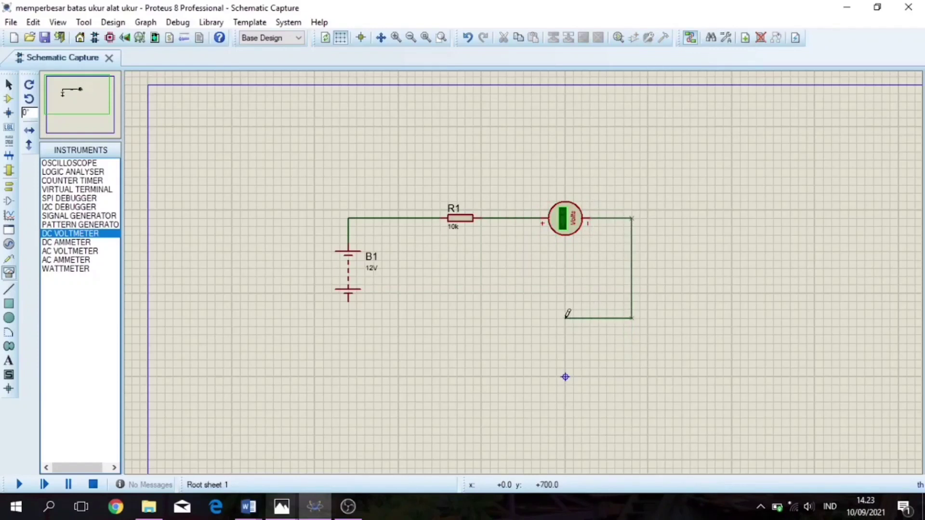
left_click(349, 303)
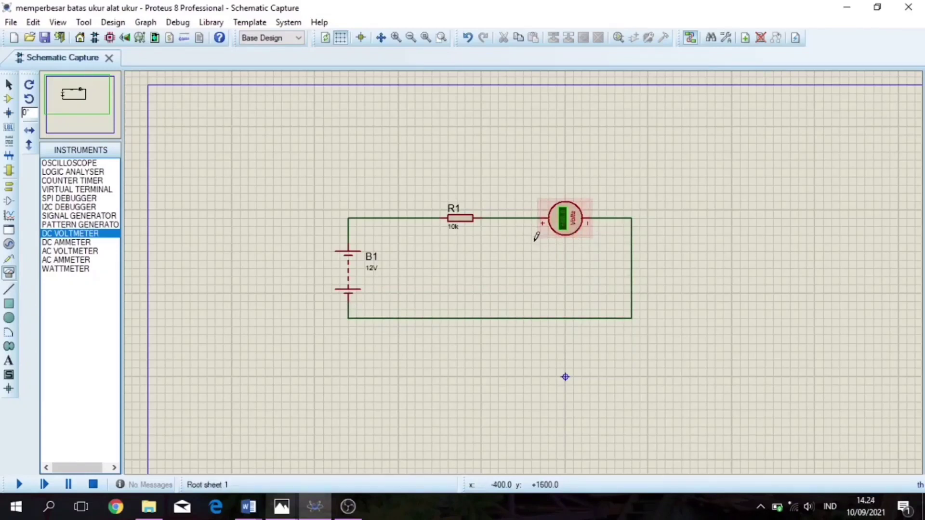
Set the voltmeter's part reference to MV, its display range to Millivolts and its load resistance to 1000m.
double_click(567, 230)
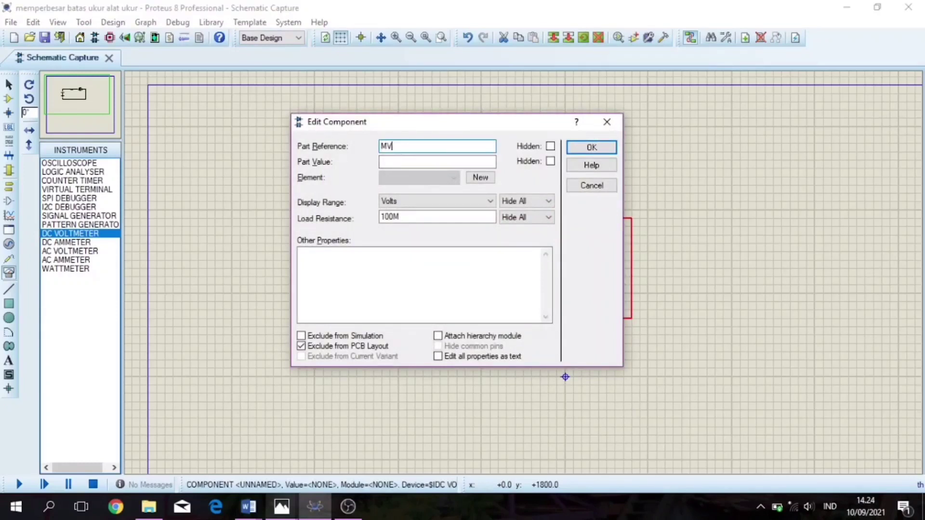
left_click(470, 206)
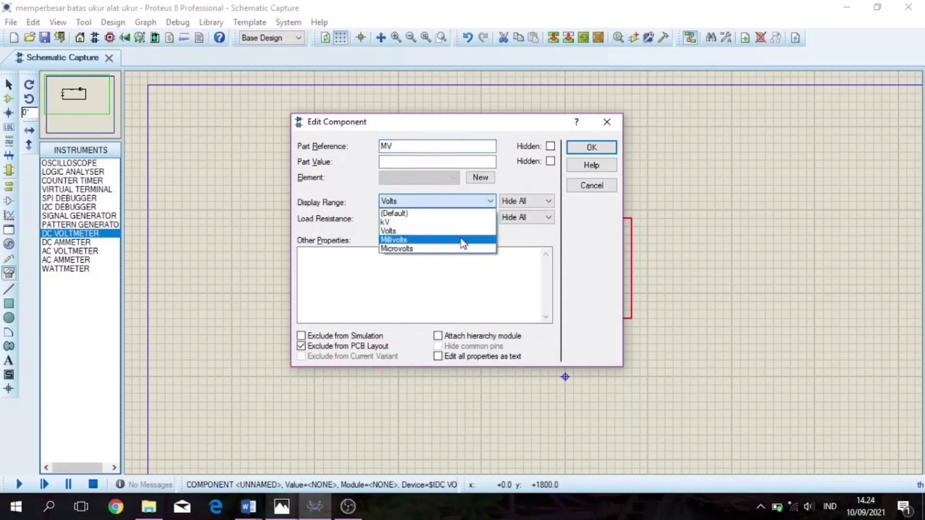
left_click(399, 240)
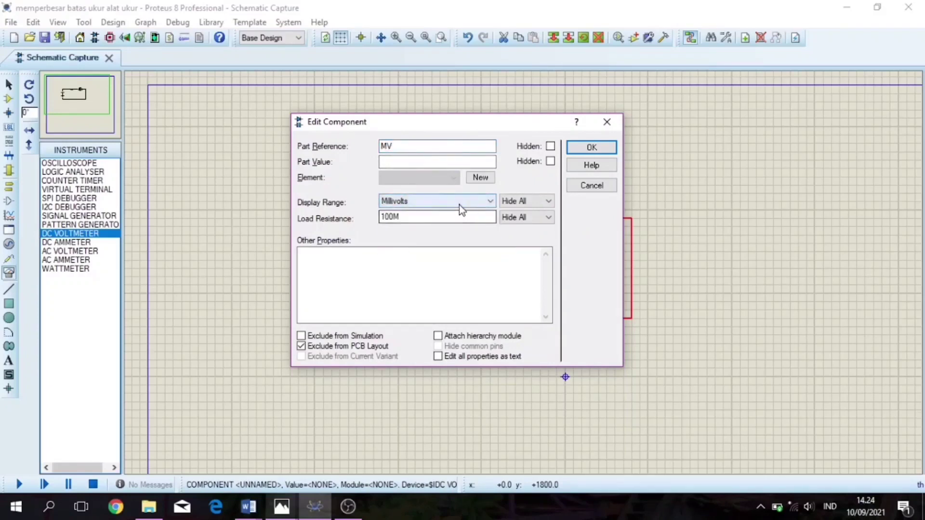
left_click(409, 216)
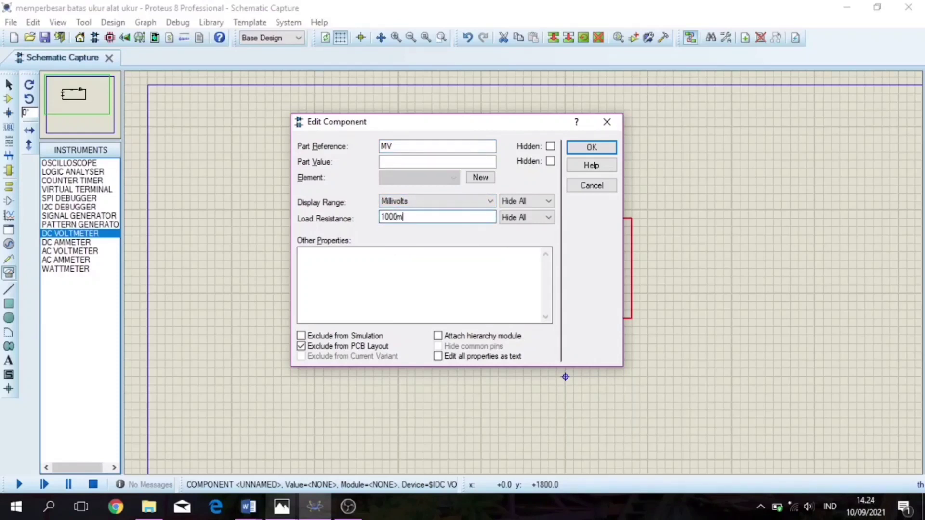
left_click(592, 148)
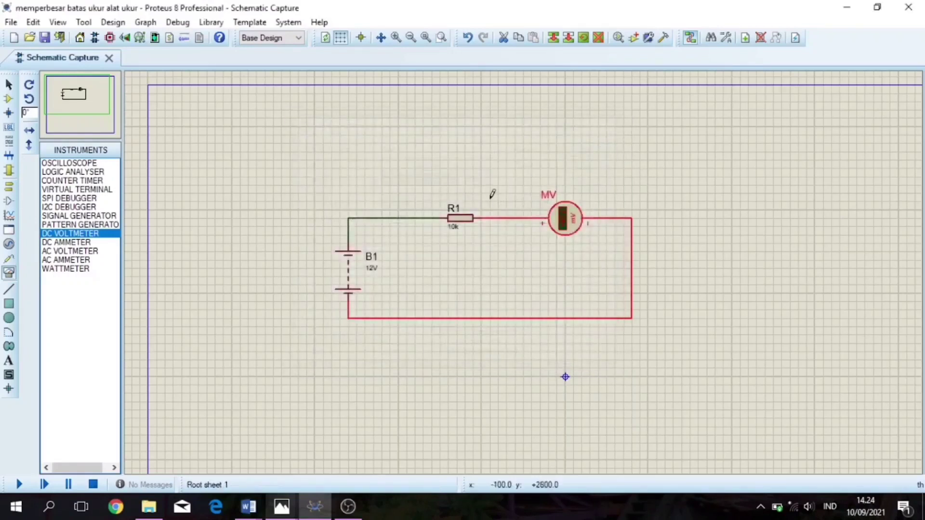
Set the resistor's part reference to RS and its resistance to 10ohm.
right_click(461, 225)
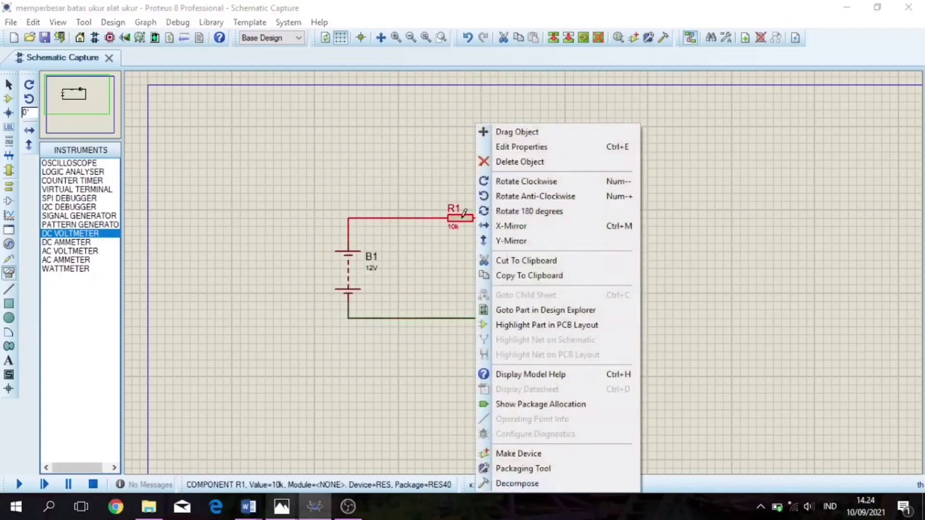
left_click(528, 147)
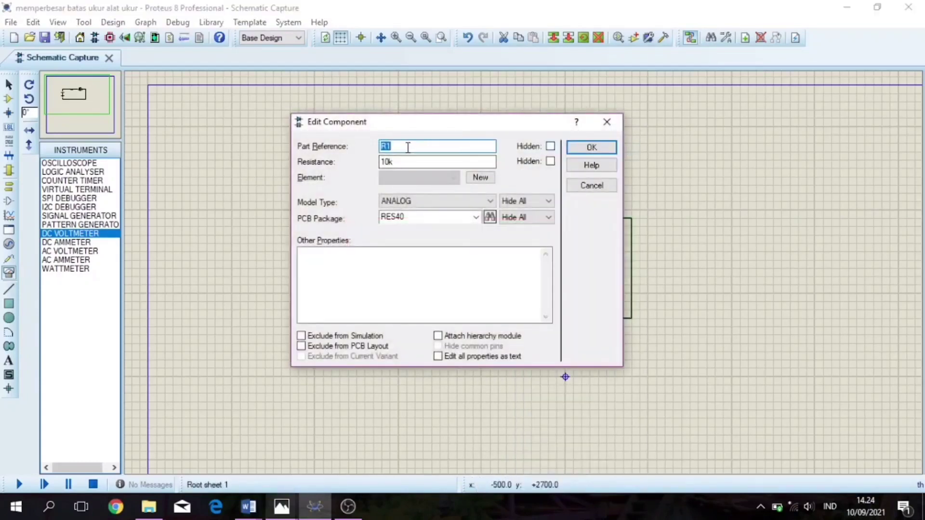
left_click(408, 148)
type("S")
double_click(387, 161)
type("10")
key("Return")
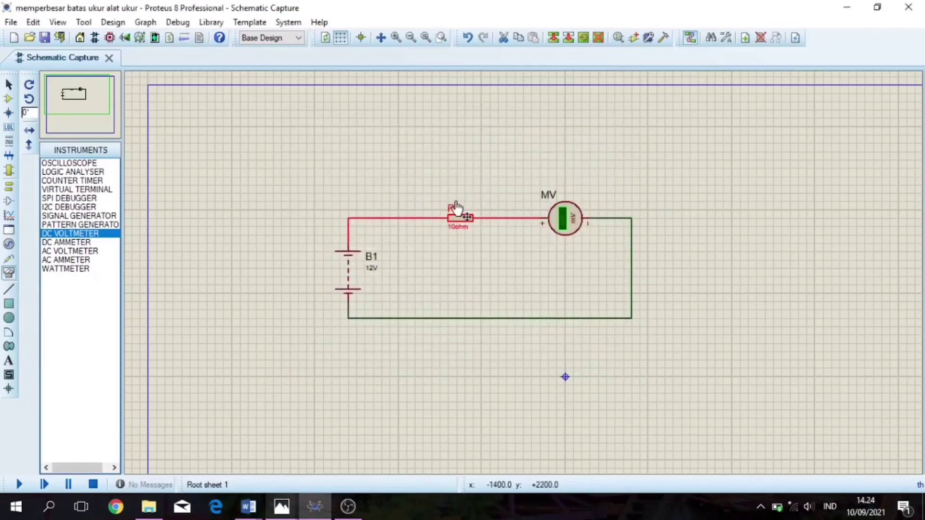
double_click(458, 224)
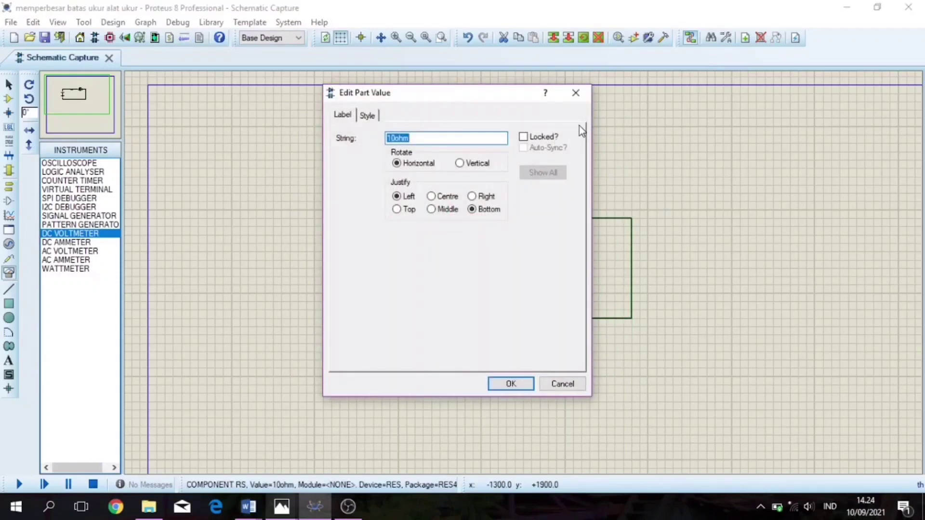
left_click(576, 92)
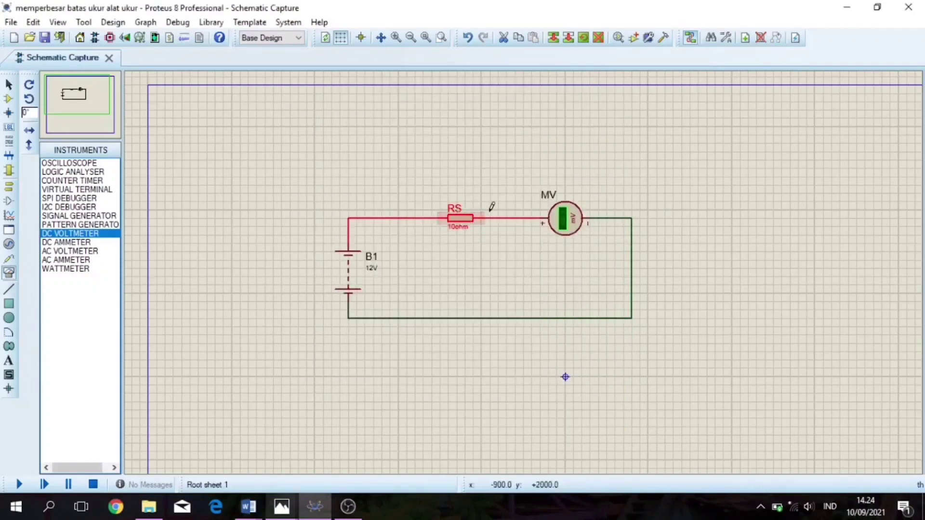
Set battery B1's voltage to 10V and clear its internal resistance value.
right_click(375, 260)
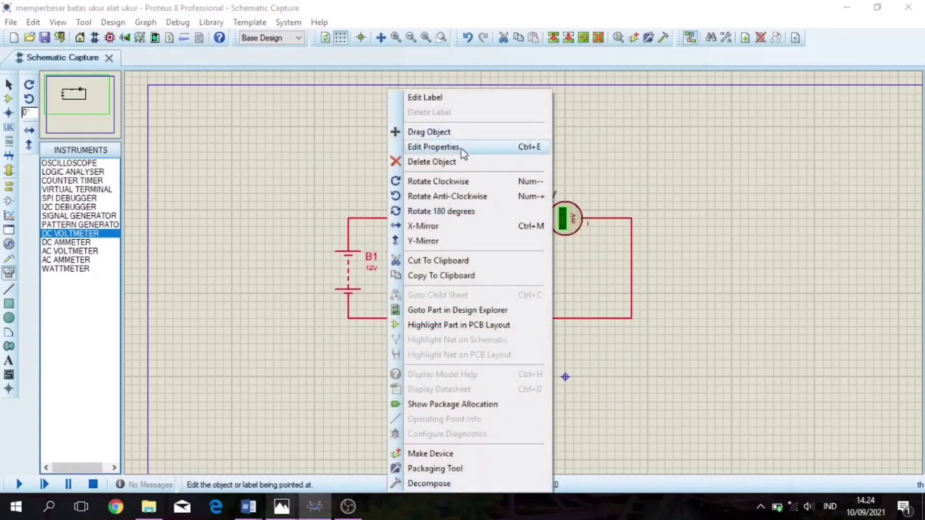
left_click(461, 154)
left_click(404, 147)
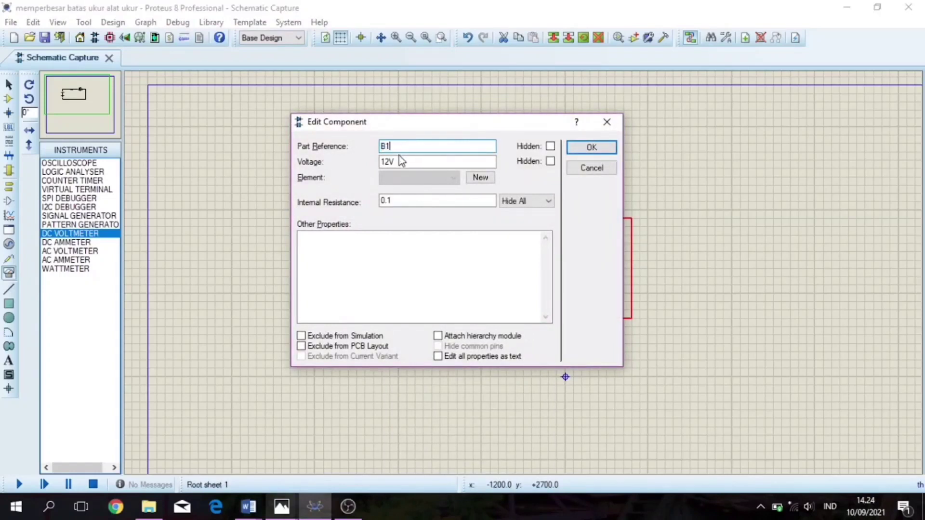
left_click(400, 161)
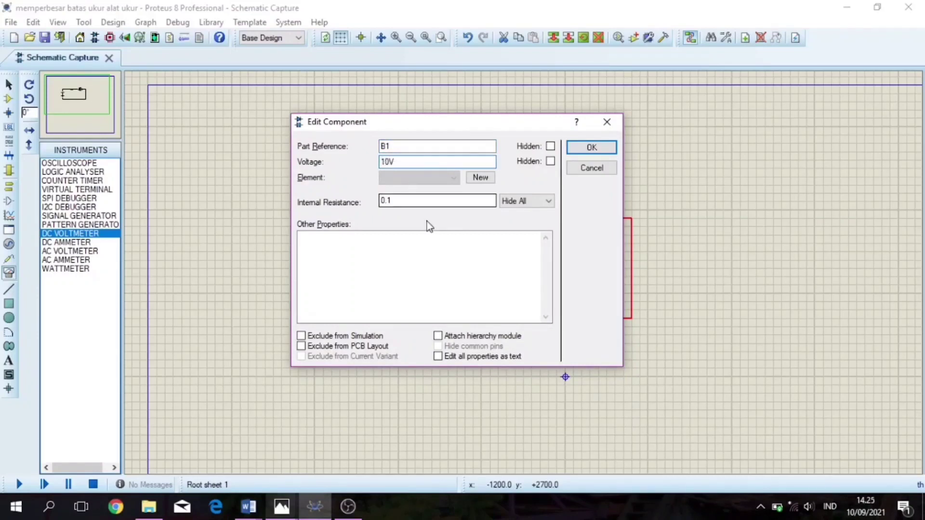
key("Tab")
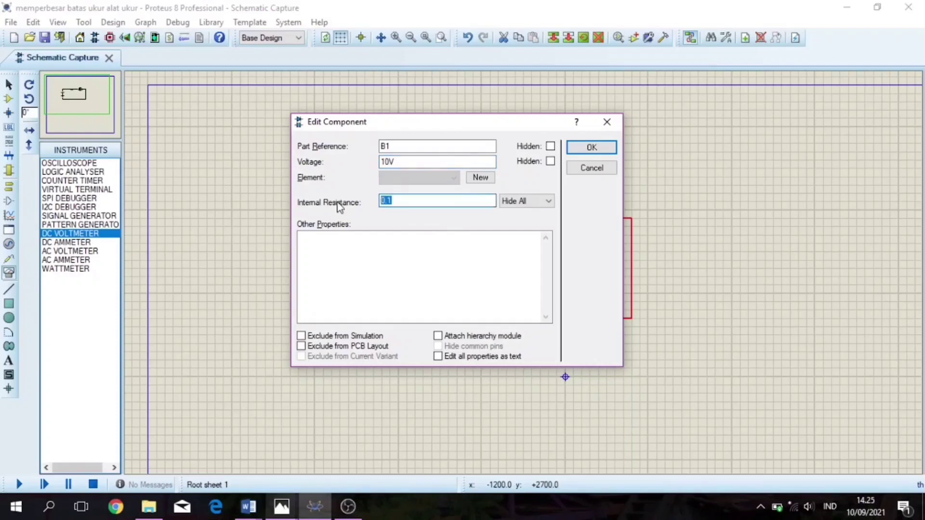
key("BackSpace")
left_click(591, 150)
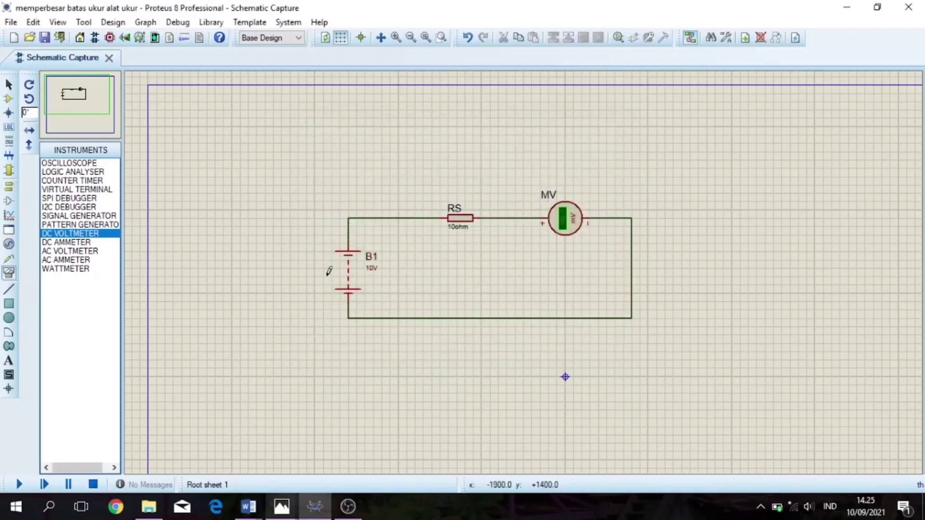
Run the circuit simulation with the 10V battery to read the millivoltmeter, and stop it.
left_click(19, 487)
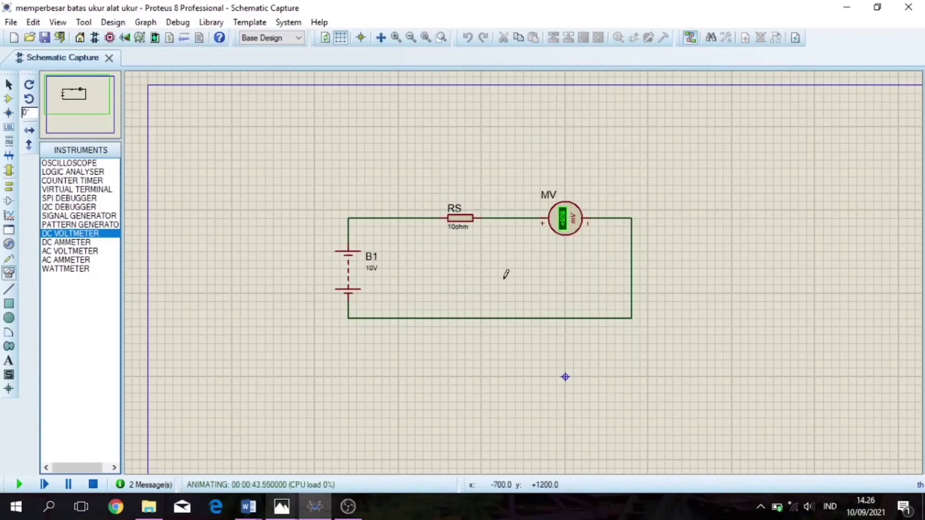
left_click_drag(506, 276, 156, 442)
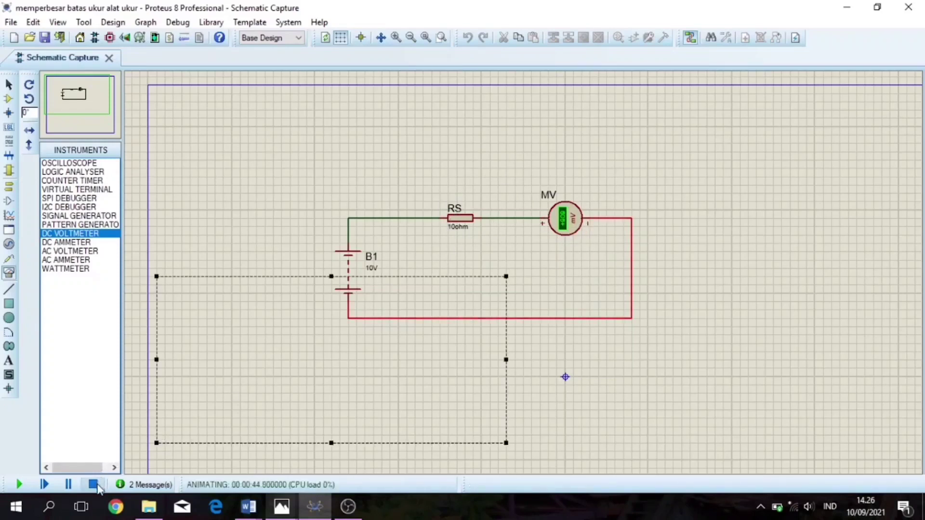
left_click(97, 487)
left_click(256, 222)
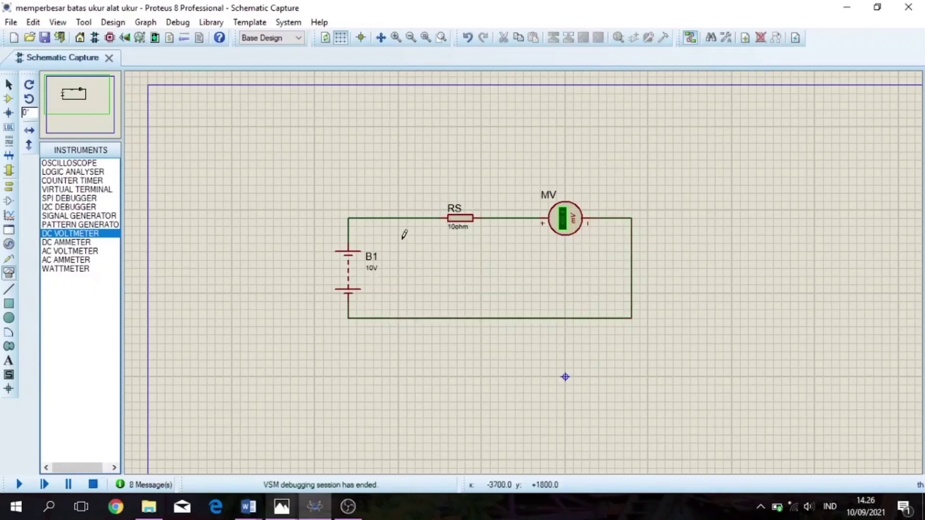
Set battery B1's value to 5V and run the simulation to read the millivoltmeter before stopping it.
double_click(372, 270)
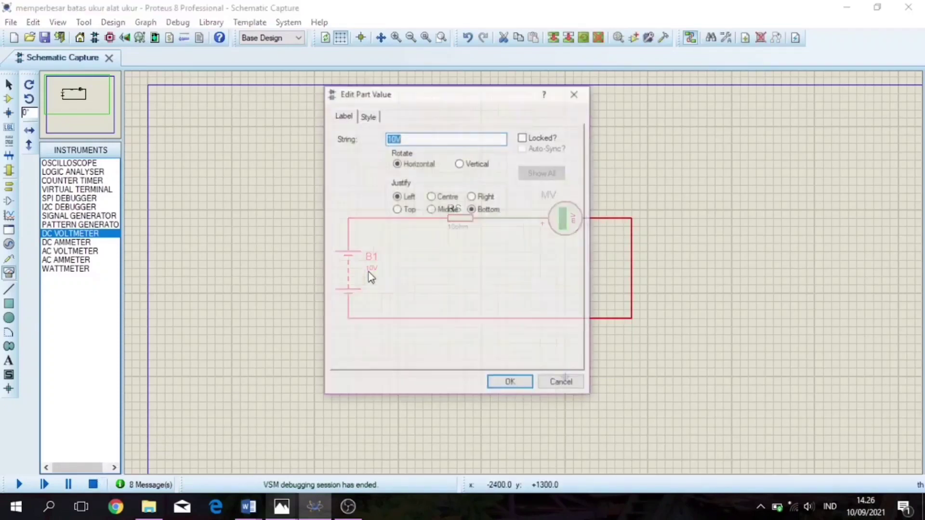
left_click(396, 139)
key("BackSpace")
key("BackSpace")
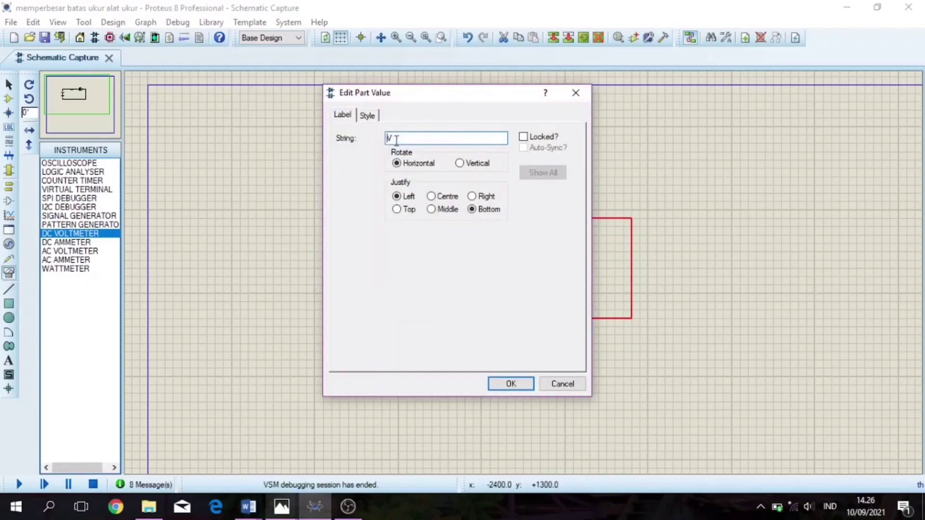
type("5")
left_click(511, 384)
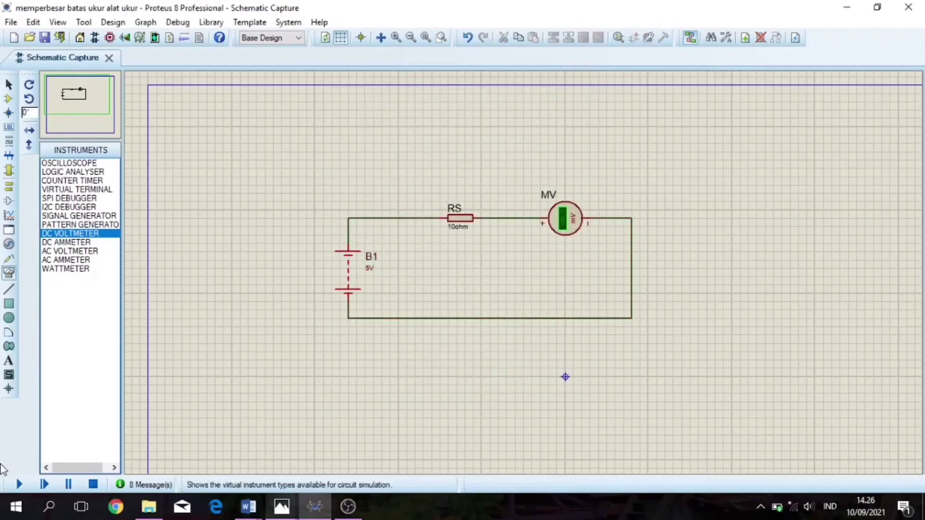
left_click(18, 485)
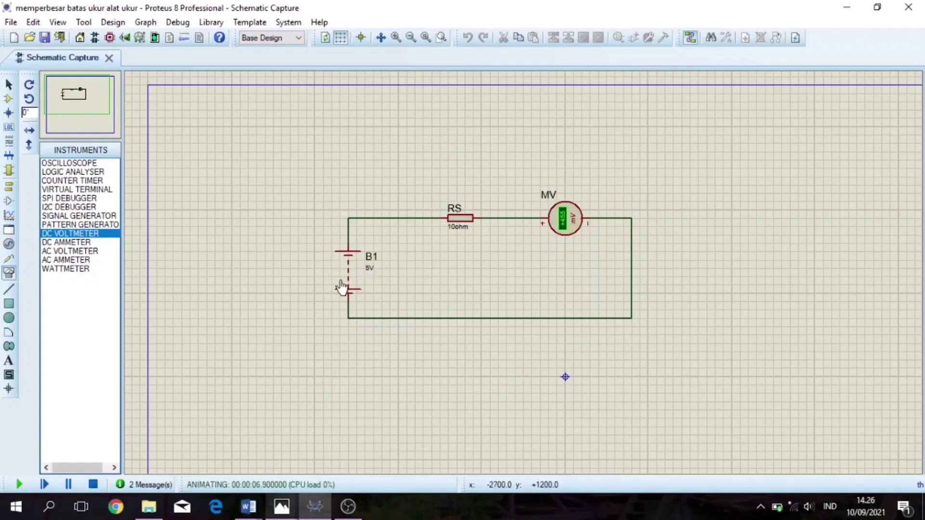
left_click(100, 486)
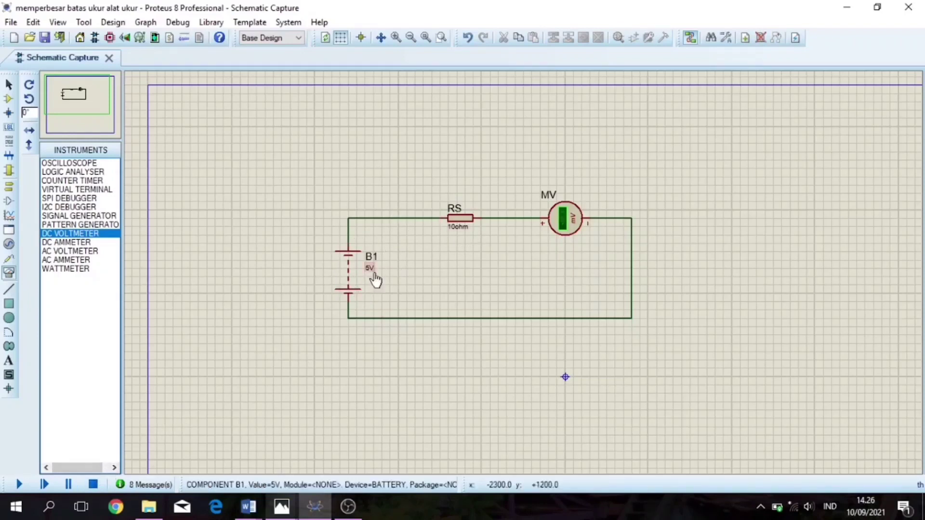
Set battery B1's value to 11V and run the simulation to test the millivoltmeter's range before stopping it.
left_click(371, 273)
left_click(371, 273)
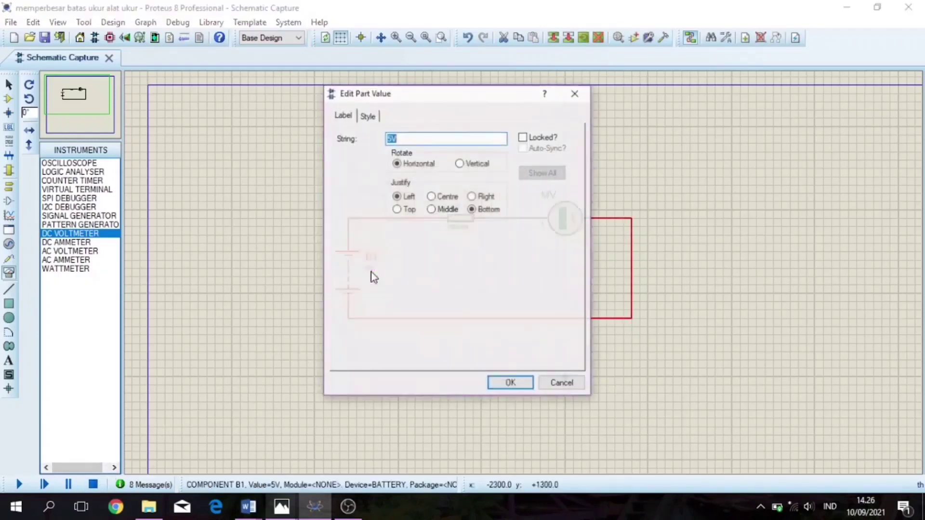
left_click(392, 139)
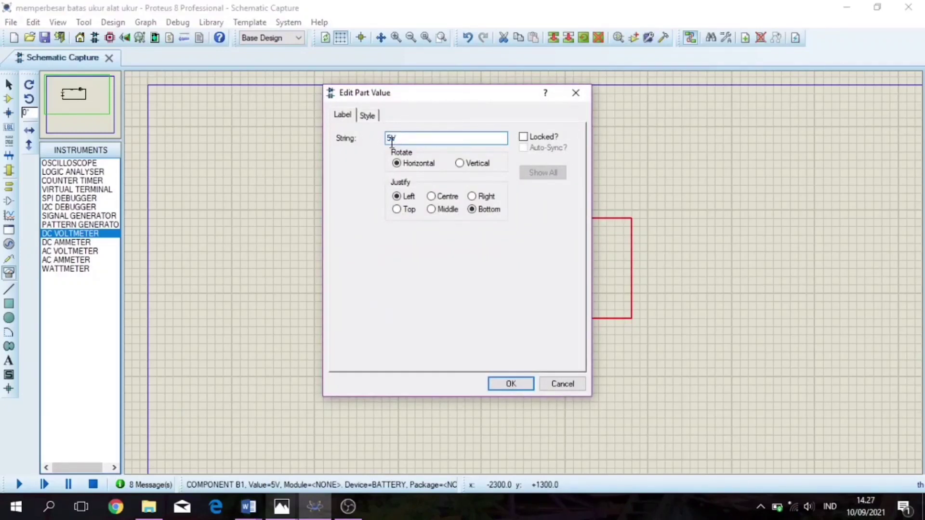
key("BackSpace")
type("11")
left_click(510, 384)
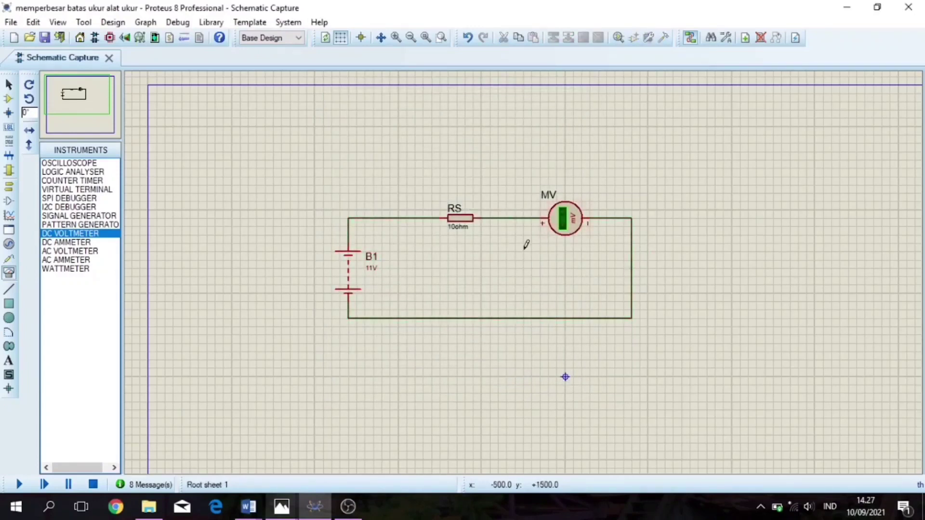
left_click(20, 486)
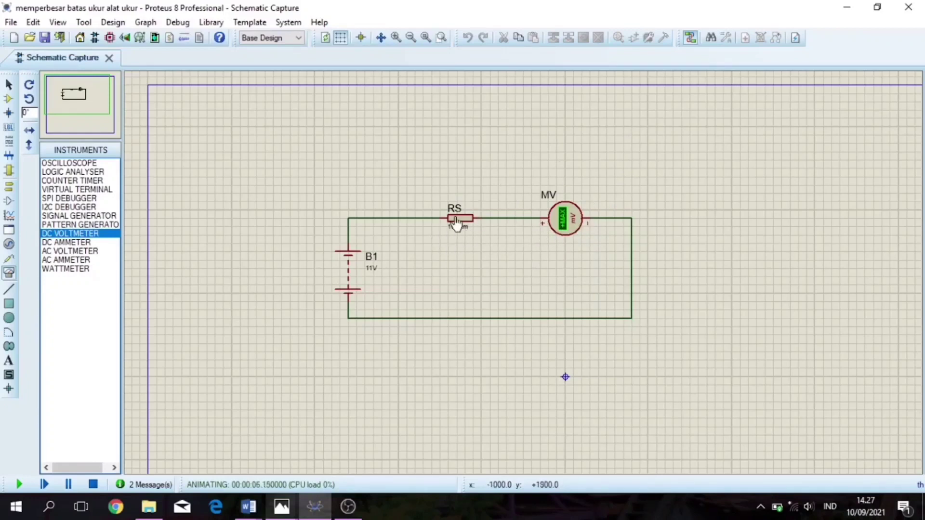
left_click(94, 484)
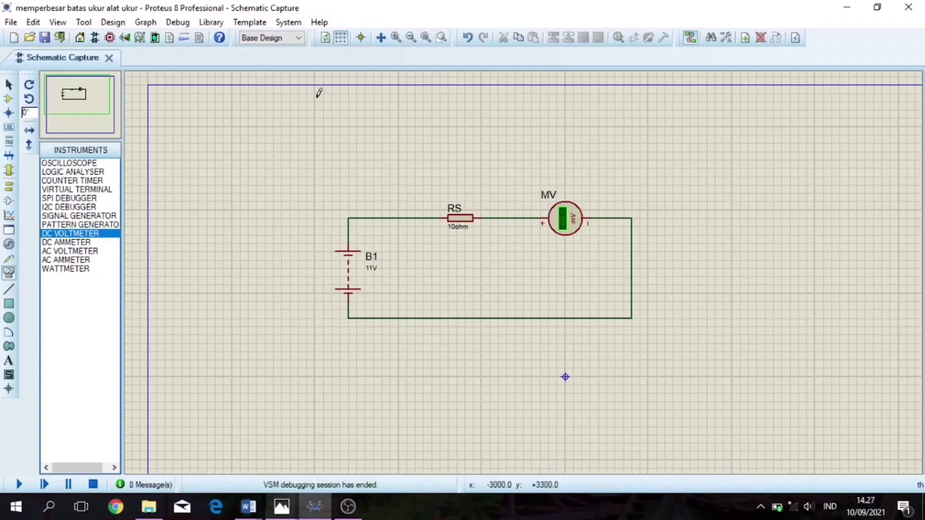
Close the voltmeter schematic and save the changes to the current project.
left_click(109, 58)
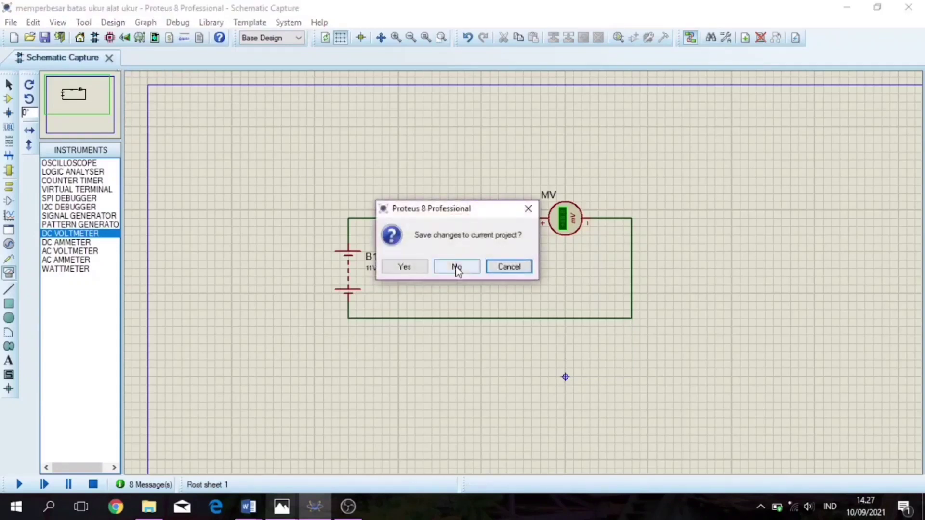
left_click(424, 267)
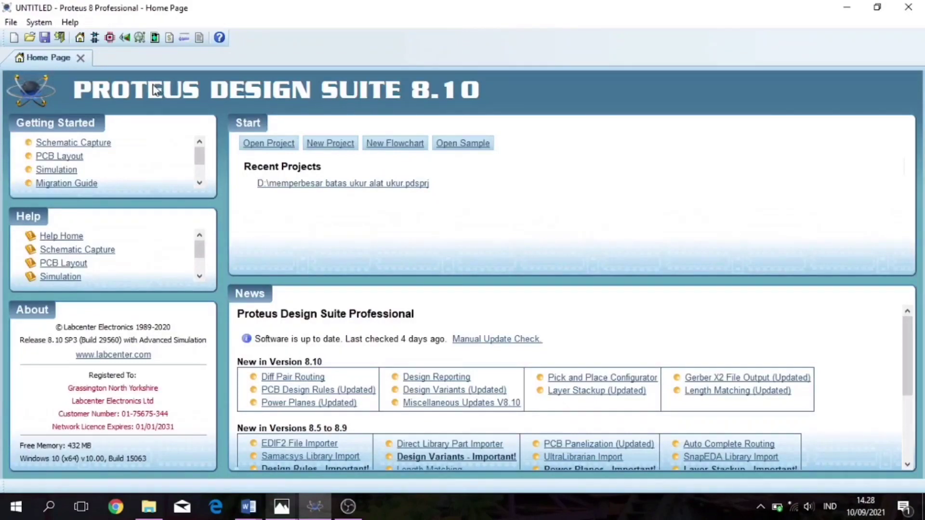
Start a new project named "memperbesar batas ukur alat ukur amperemeter", replacing the existing project of that name.
left_click(330, 143)
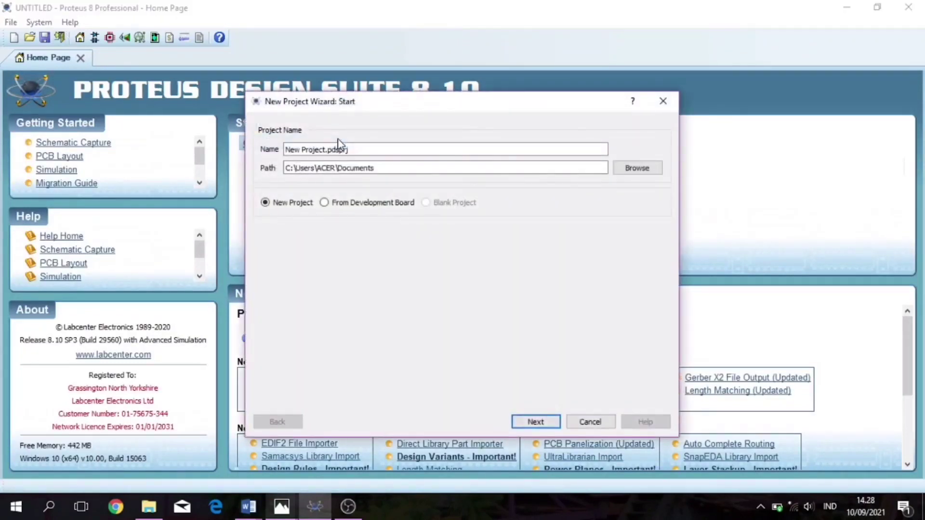
left_click_drag(349, 149, 258, 150)
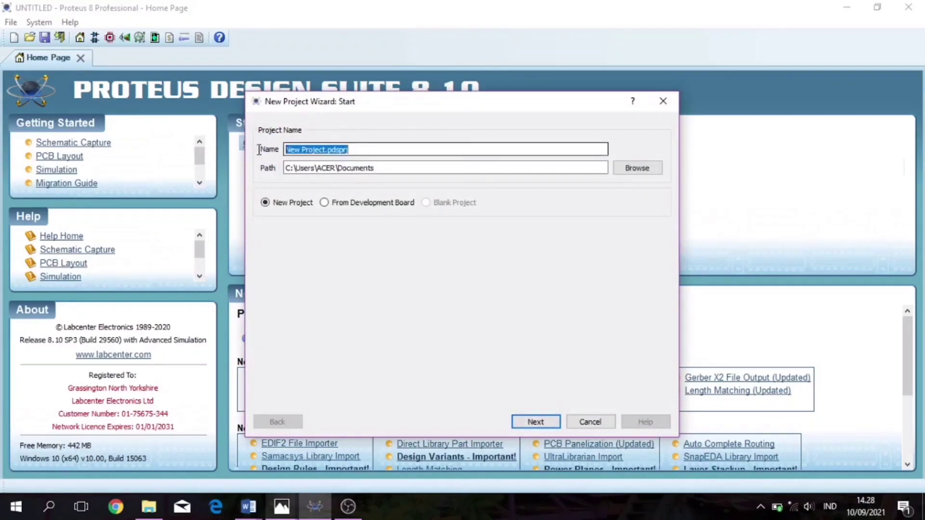
type("mem")
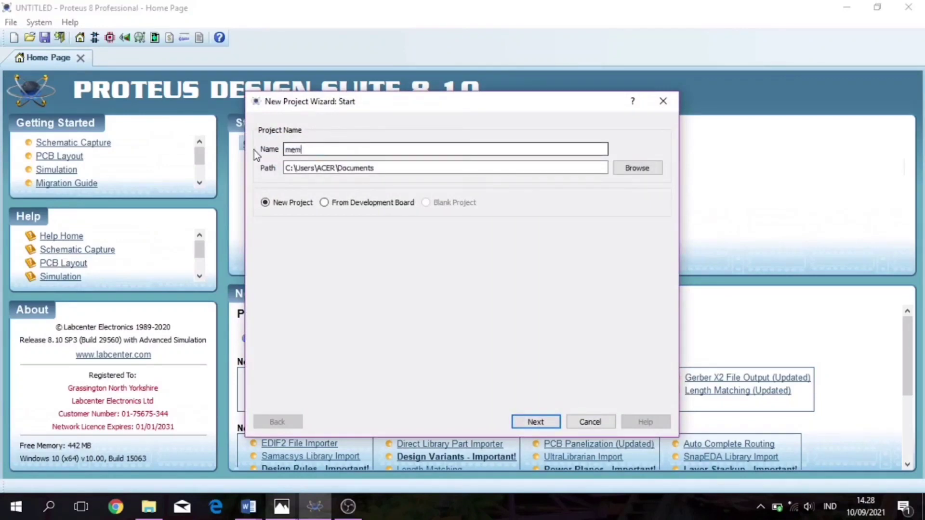
type("perbesar batas ukur alat ")
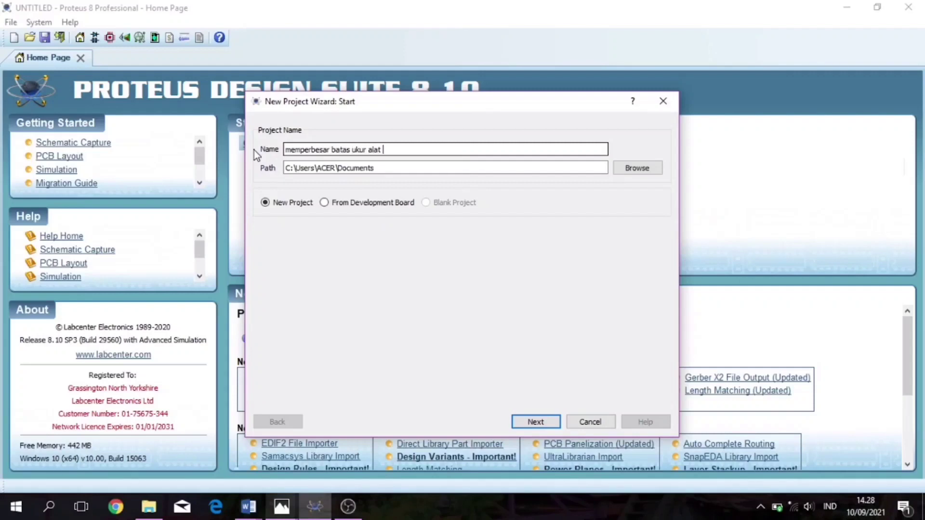
type("ukur a")
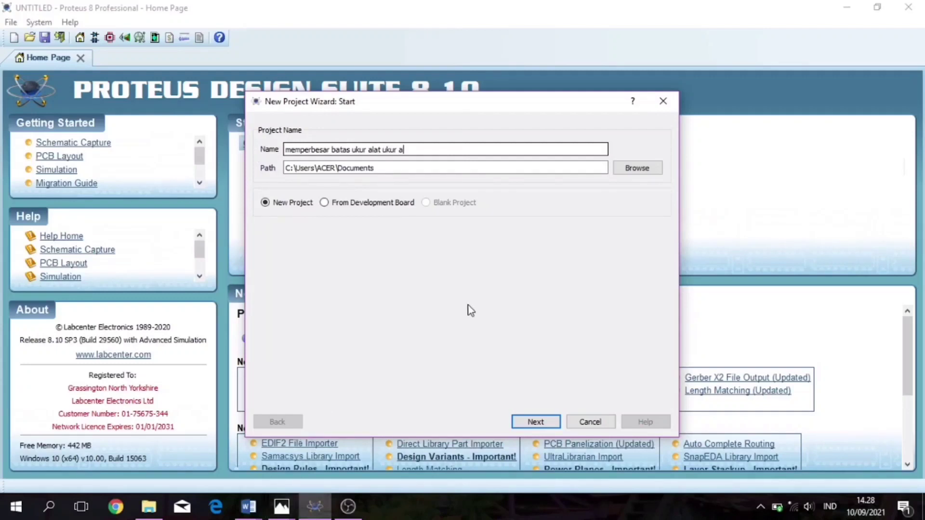
type("mperemeter")
left_click(539, 423)
key("Tab")
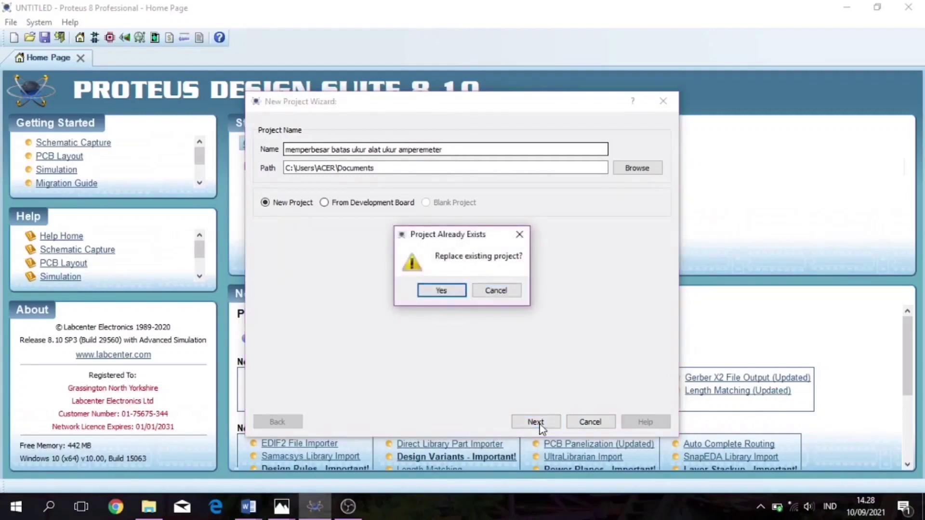
key("Return")
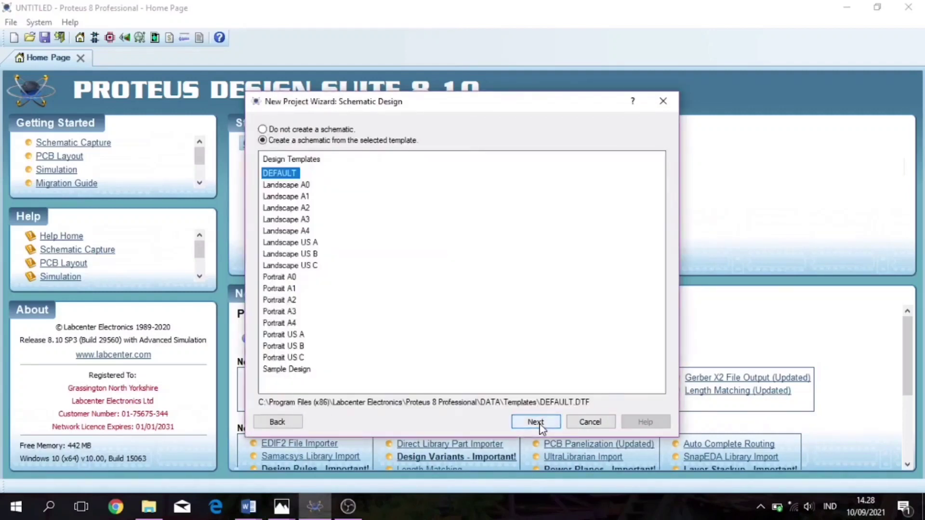
Create the project's schematic from the DEFAULT template with no firmware project, and finish the setup.
left_click(278, 174)
left_click(535, 422)
left_click(535, 422)
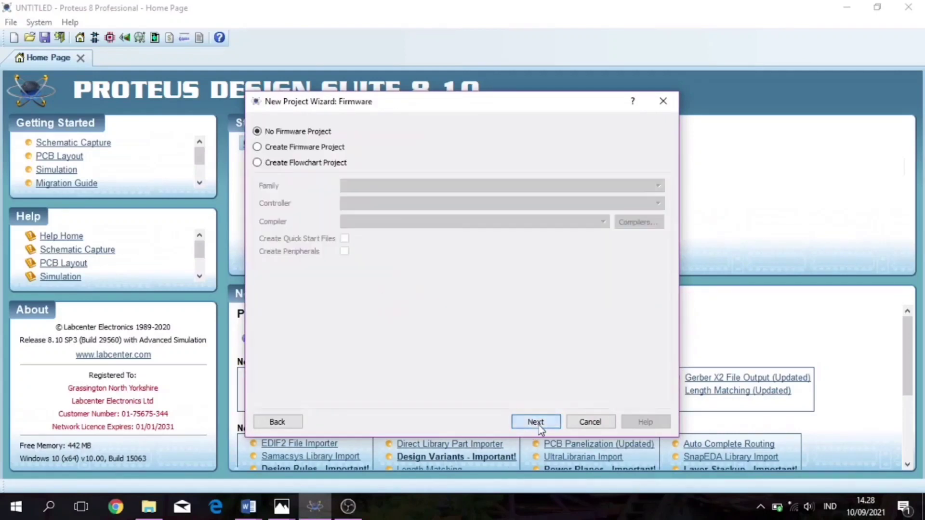
left_click(535, 422)
left_click(535, 422)
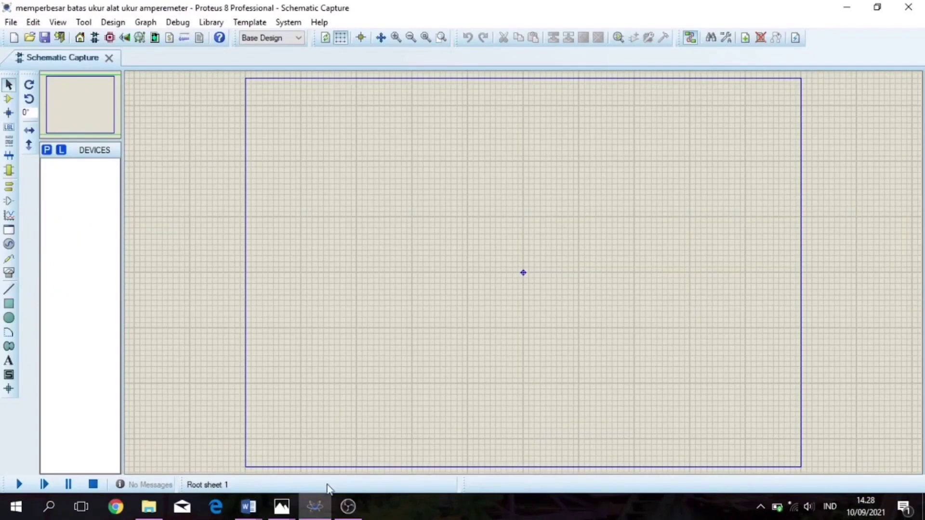
Switch to Photos to examine the milliammeter shunt circuit in Batas ukur voltmeter.png, and return to the empty Proteus schematic.
mouse_move(282, 506)
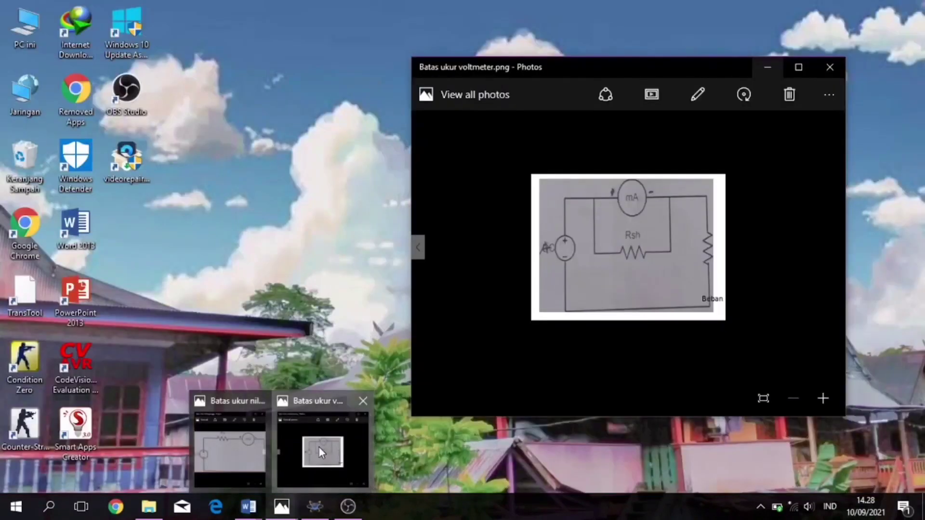
left_click(319, 447)
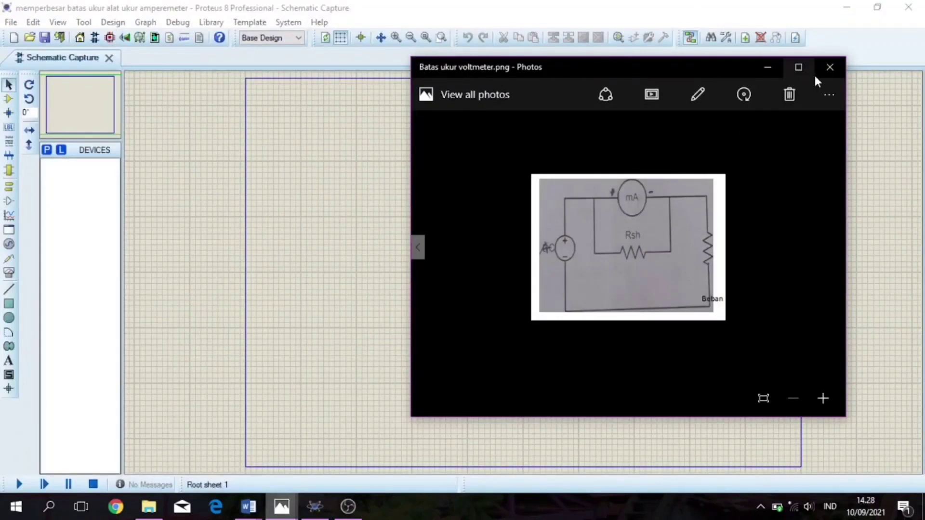
left_click(766, 71)
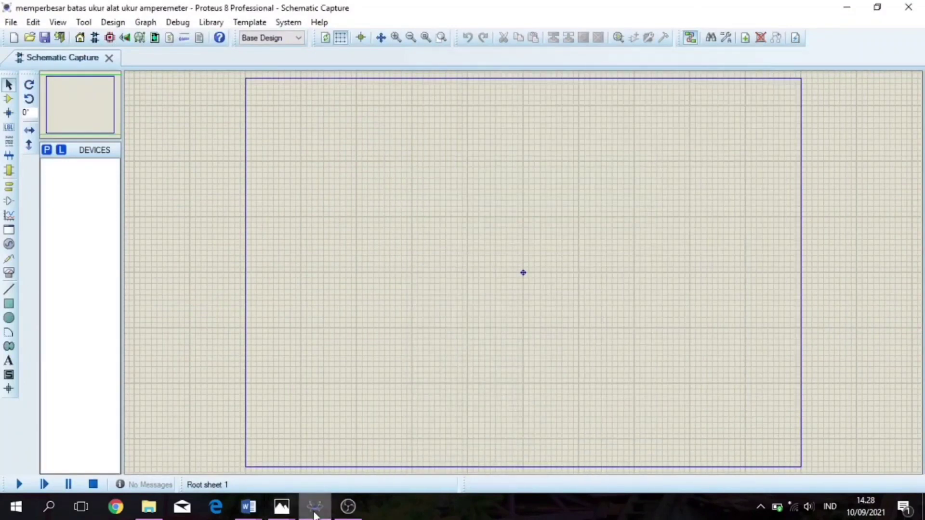
mouse_move(308, 515)
mouse_move(282, 507)
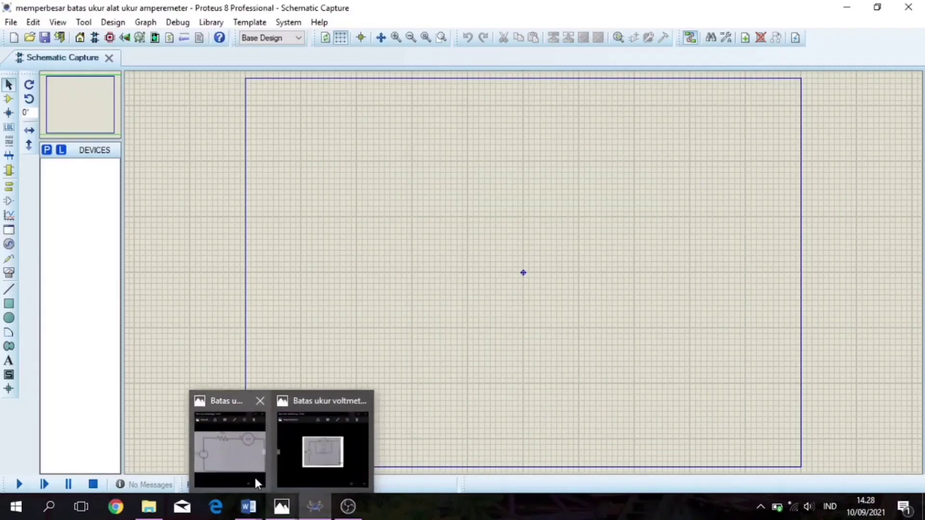
mouse_move(252, 474)
left_click(292, 471)
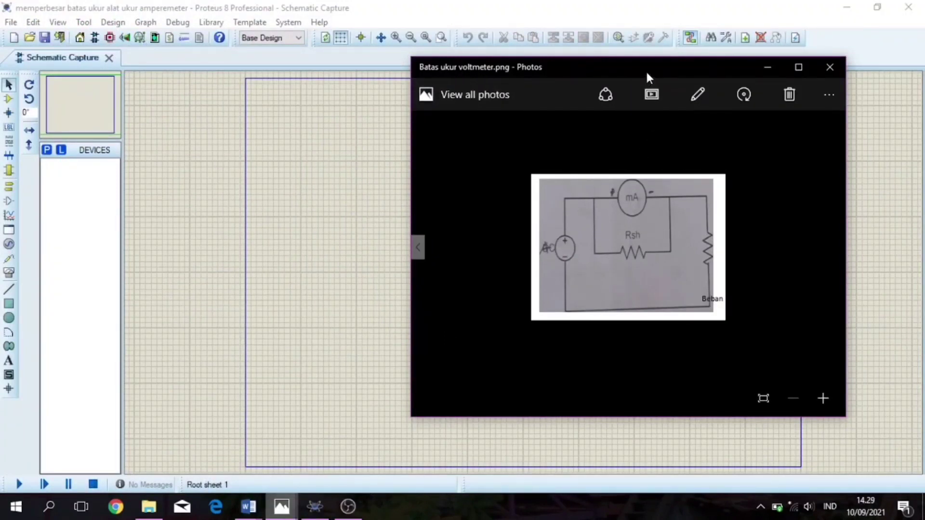
left_click_drag(647, 76, 729, 59)
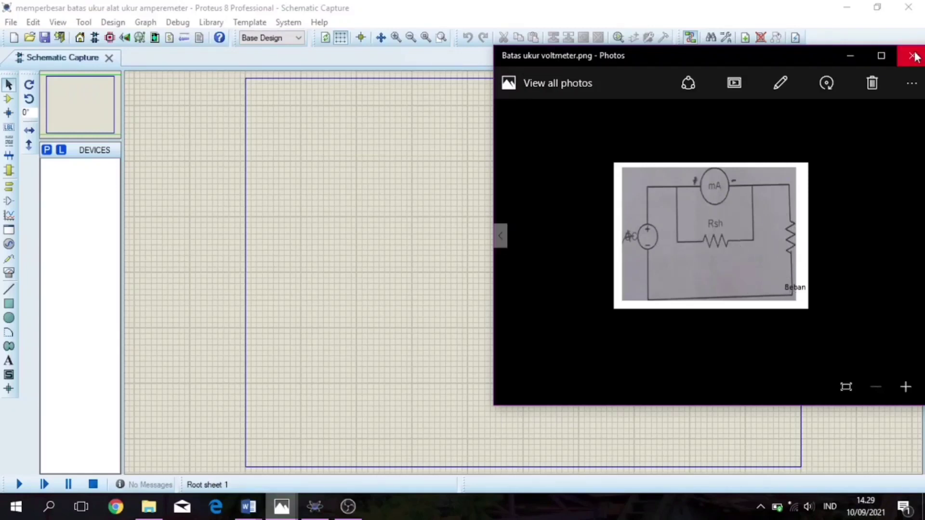
left_click(857, 55)
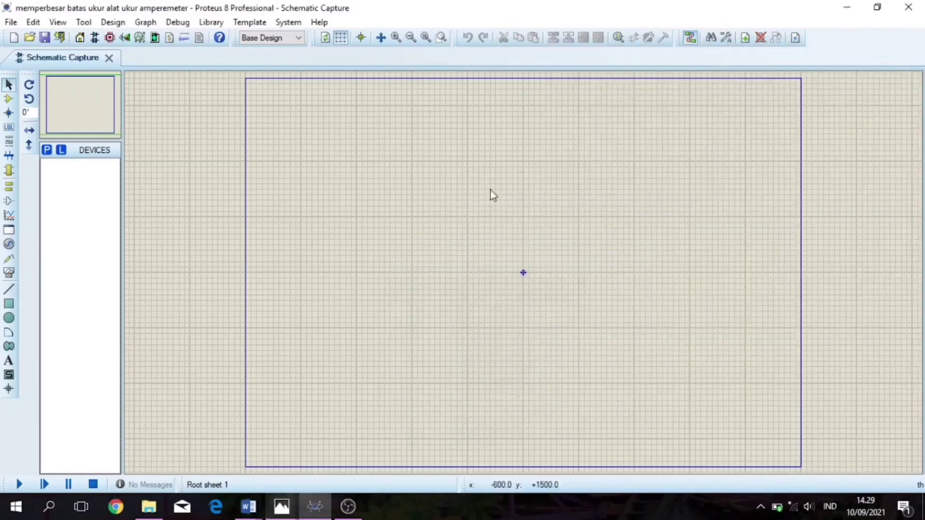
Find the generic resistor RES from the DEVICE library with the keyword "res" and add it to the device list.
left_click(46, 150)
type("res")
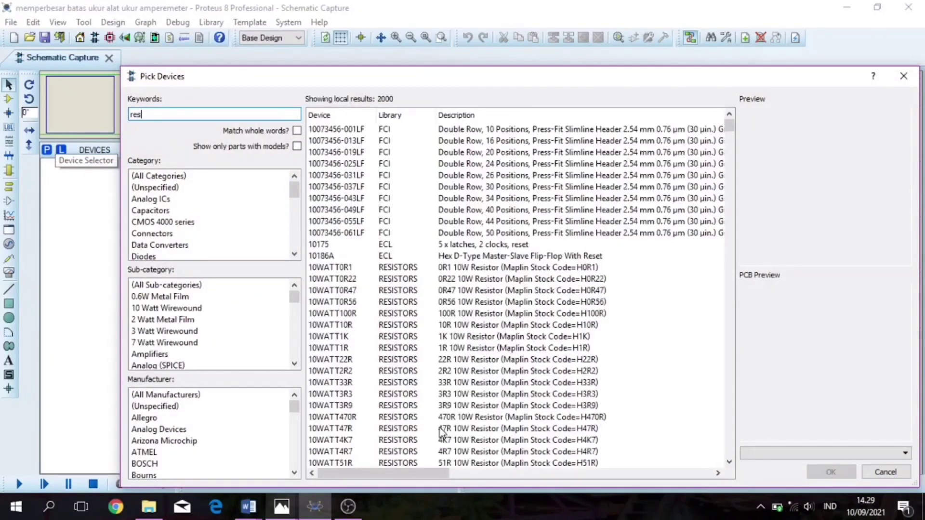
left_click(358, 454)
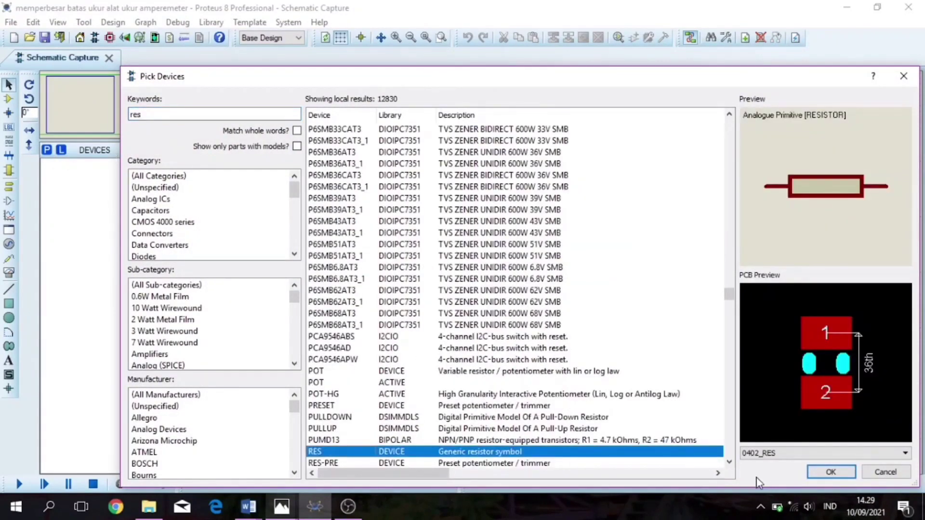
left_click(841, 473)
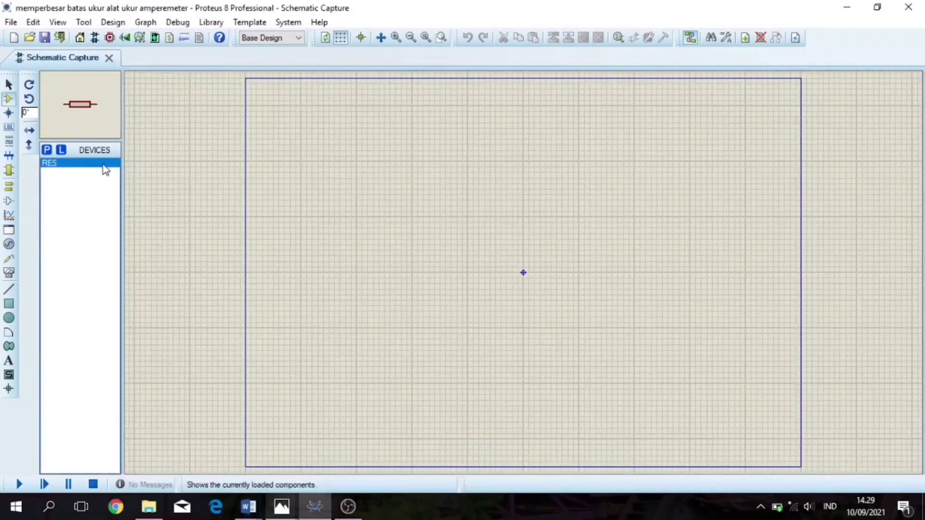
Find the multi-cell BATTERY from the DEVICE library with the keyword "battery" and add it to the device list.
left_click(45, 150)
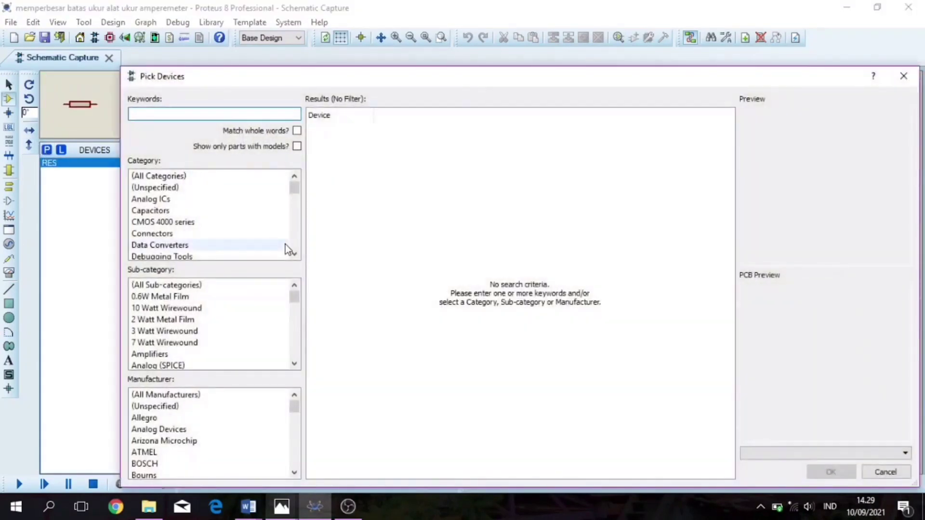
type("battery")
left_click(388, 143)
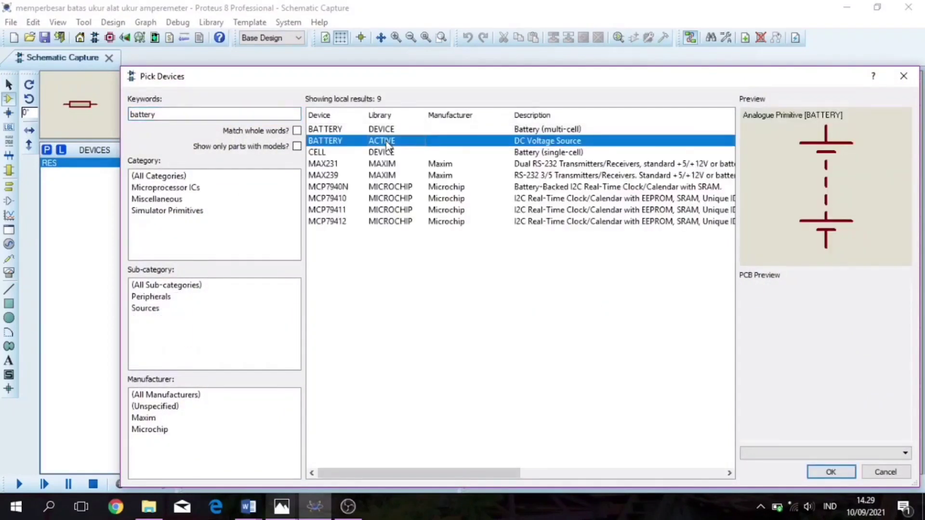
left_click(533, 130)
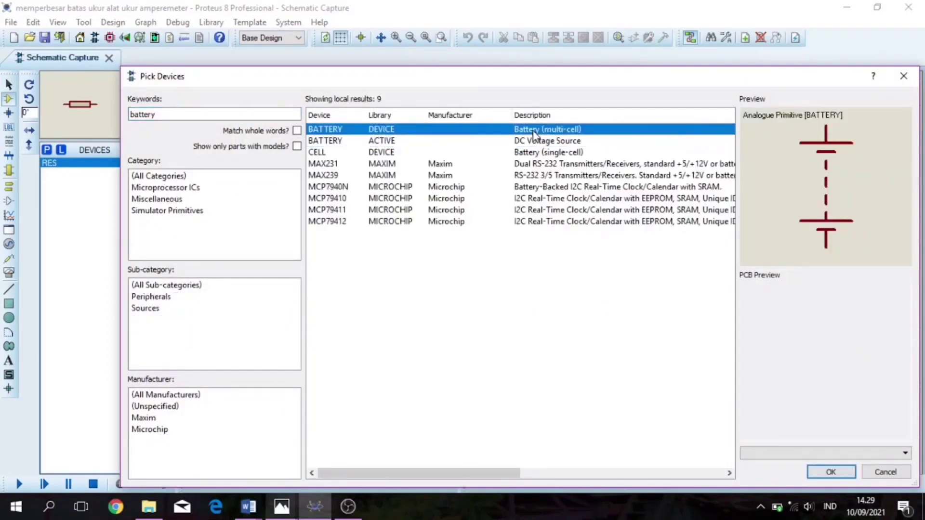
left_click(533, 137)
left_click(530, 131)
left_click(819, 474)
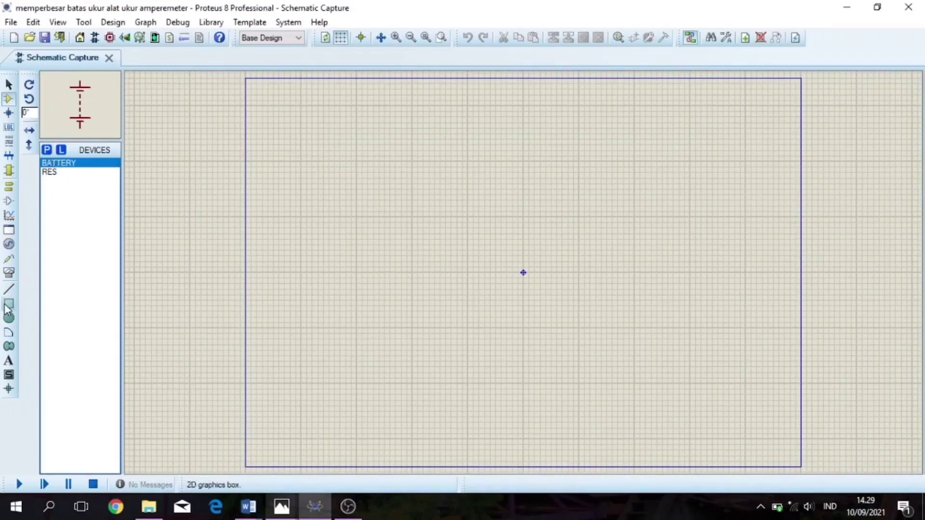
Place the battery in the upper part of the sheet and two RES resistors to the right of it.
left_click(358, 206)
left_click(368, 195)
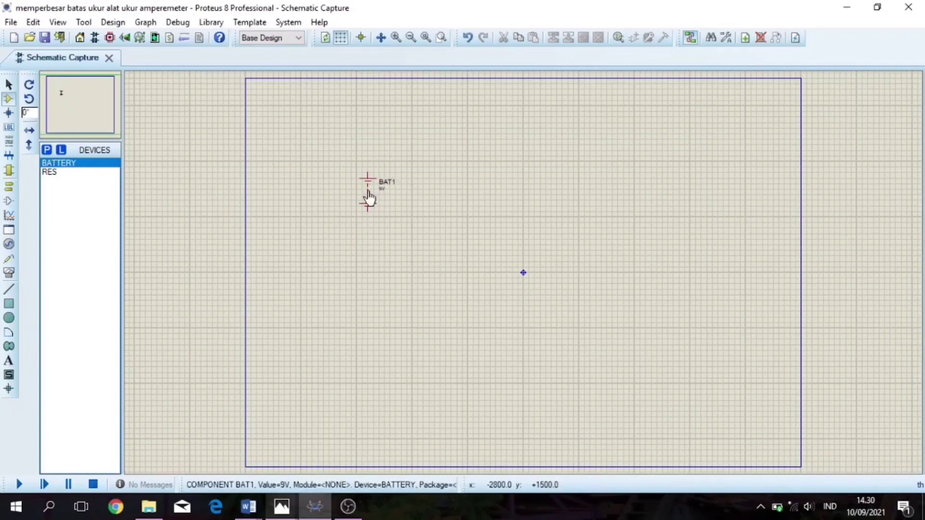
left_click(114, 173)
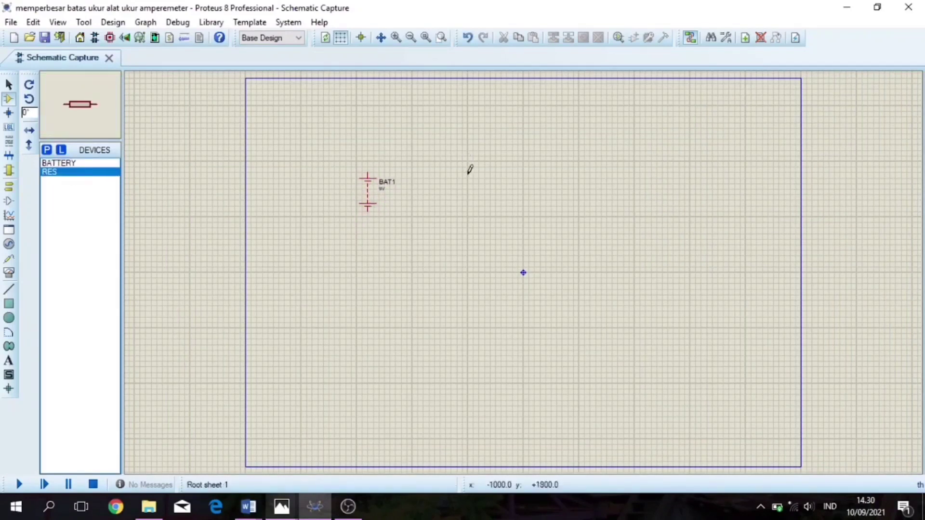
left_click(473, 179)
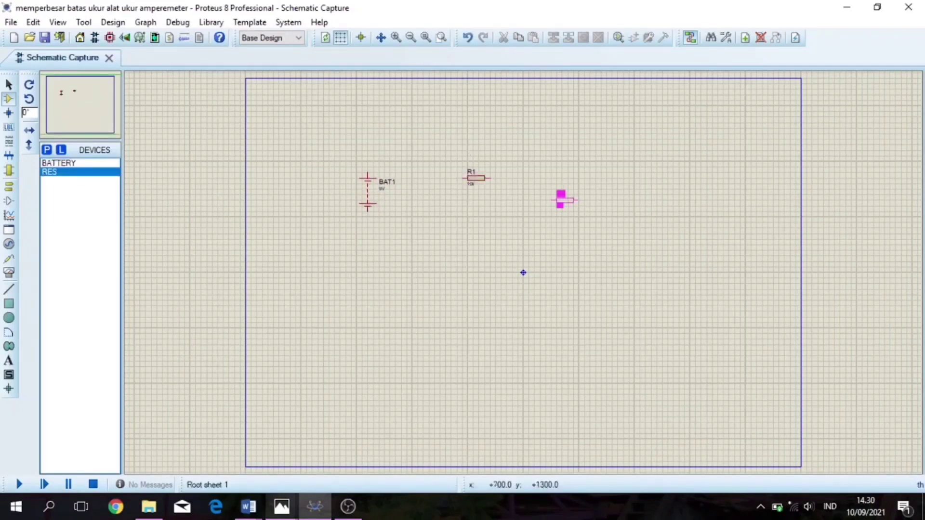
left_click(554, 195)
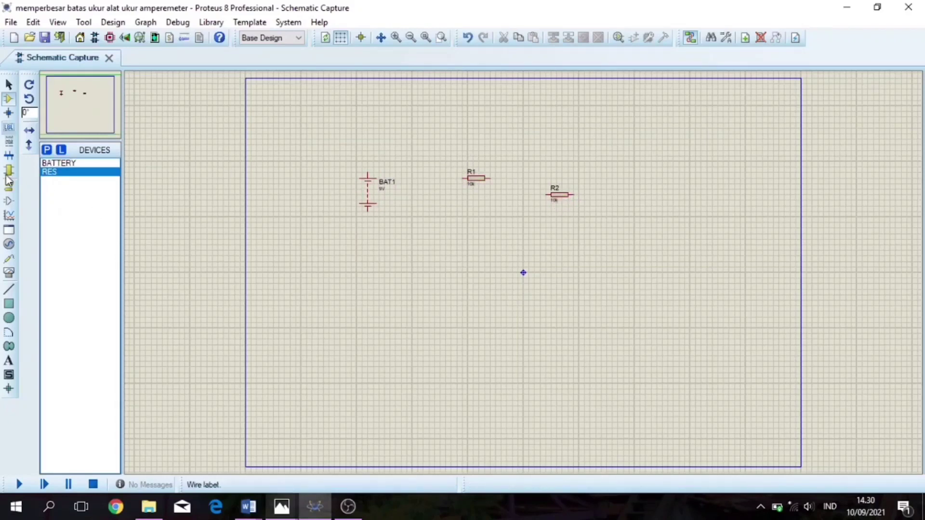
Place an AC ammeter from the virtual instruments just above resistor R2.
left_click(9, 272)
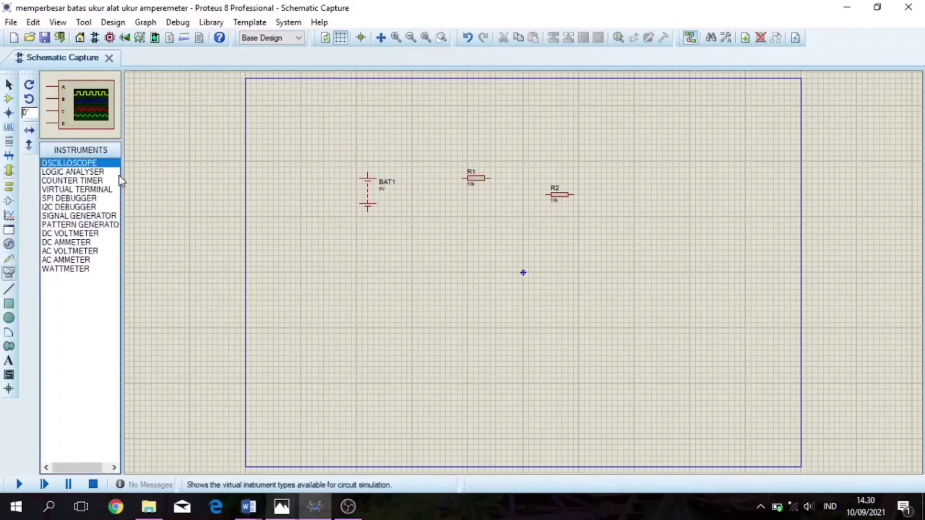
left_click(68, 243)
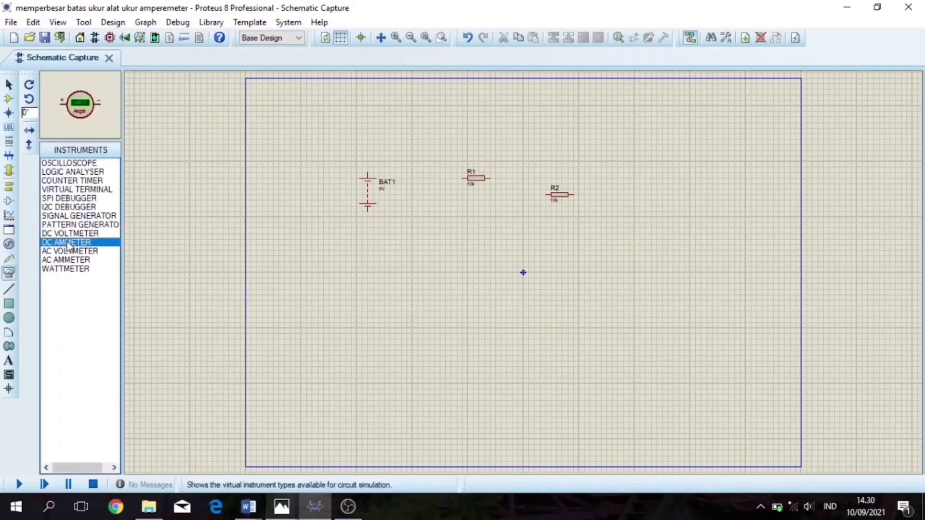
left_click(68, 261)
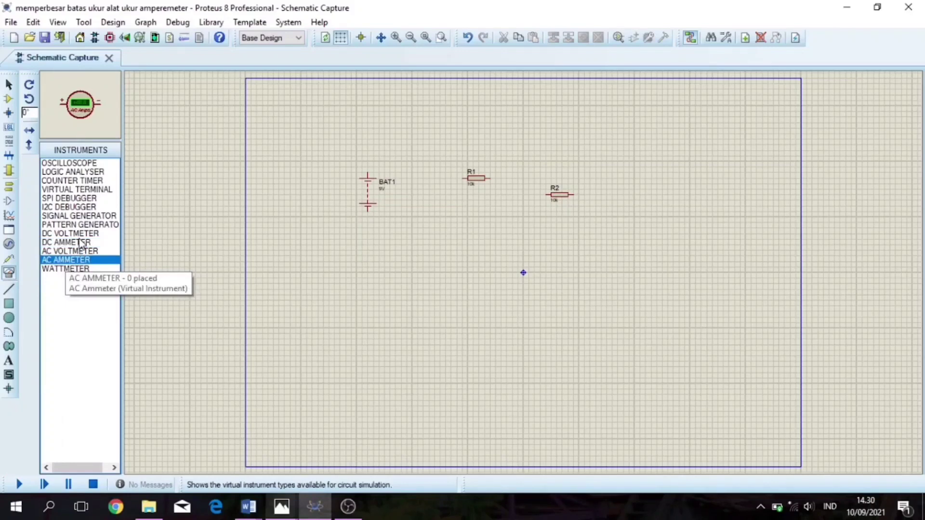
left_click(533, 167)
left_click(562, 164)
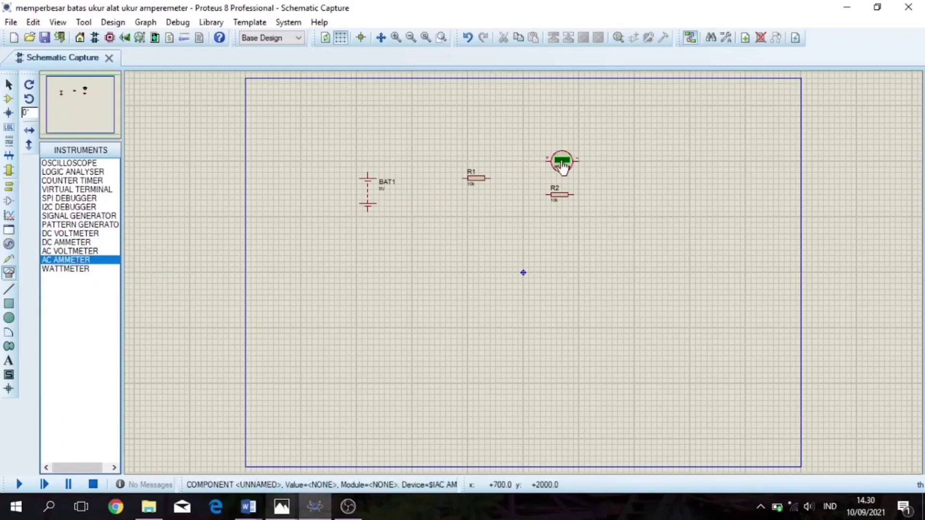
Move the AC ammeter from above R2 to just above resistor R1.
left_click(401, 40)
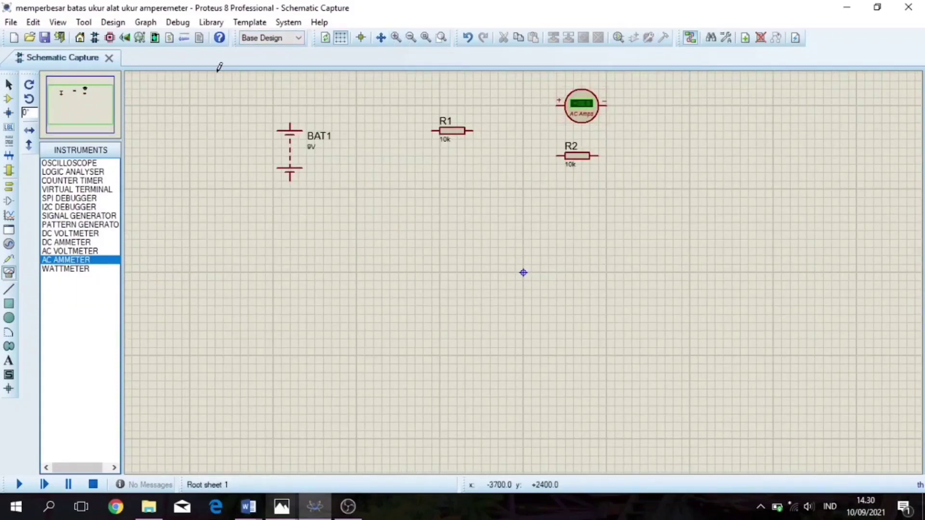
left_click(87, 101)
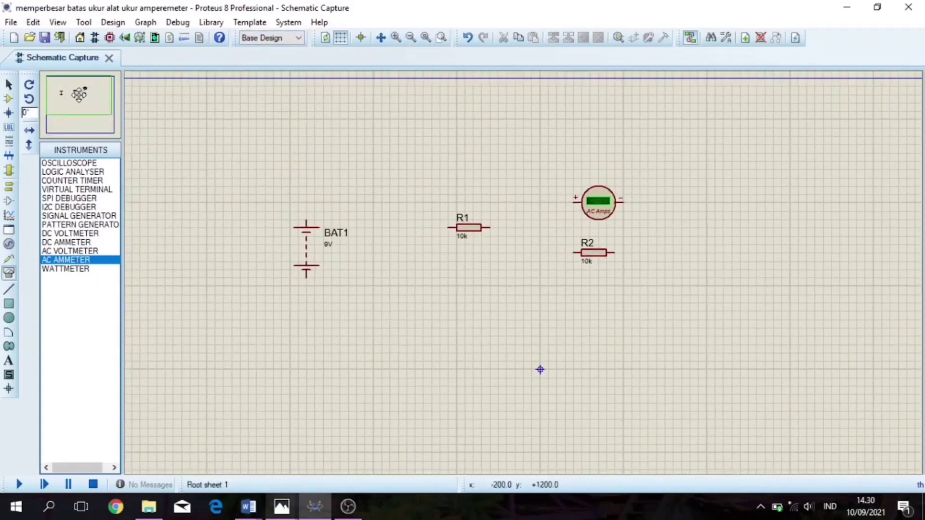
left_click(79, 96)
left_click(597, 202)
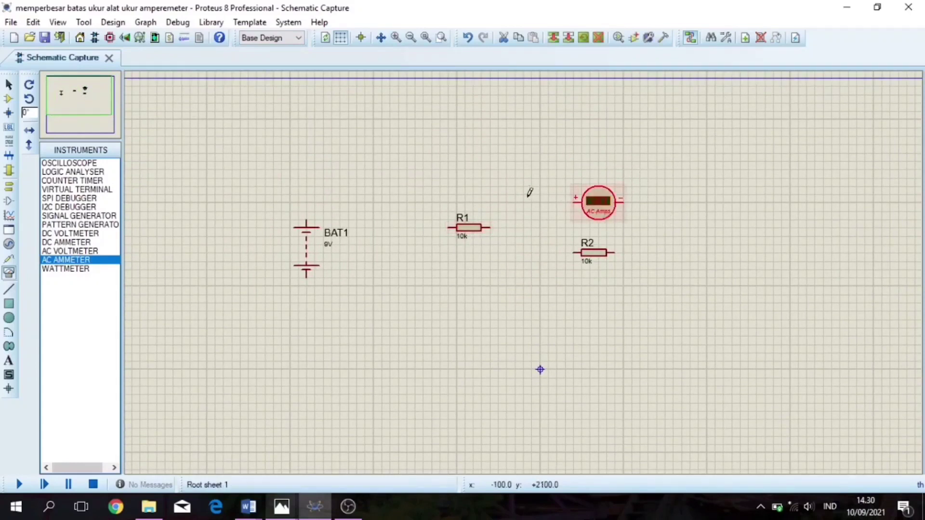
left_click(448, 177)
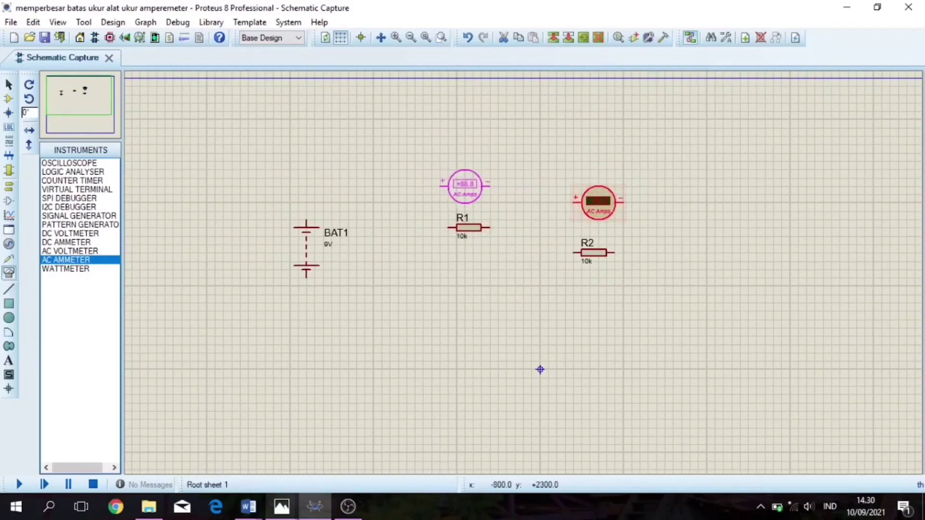
left_click(456, 177)
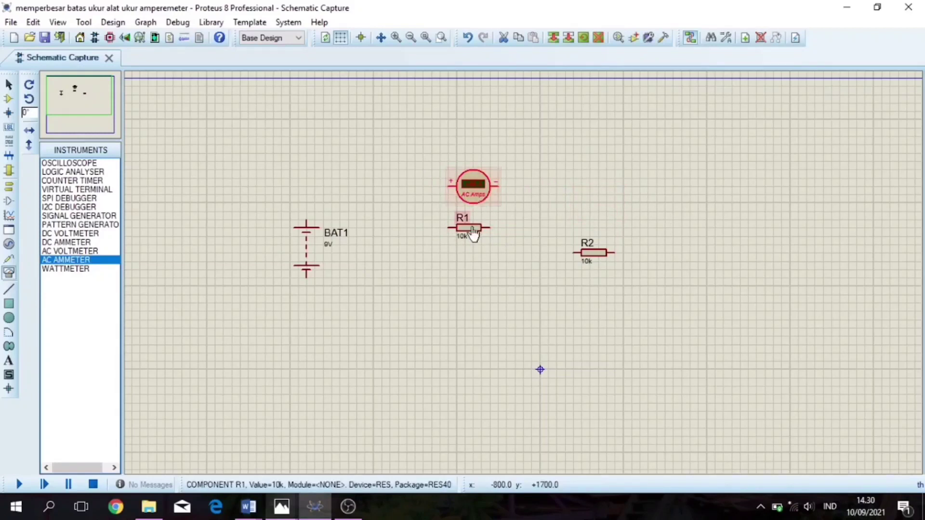
Space R1 and the ammeter further apart vertically, and rotate R2 to stand upright.
left_click_drag(472, 233, 480, 241)
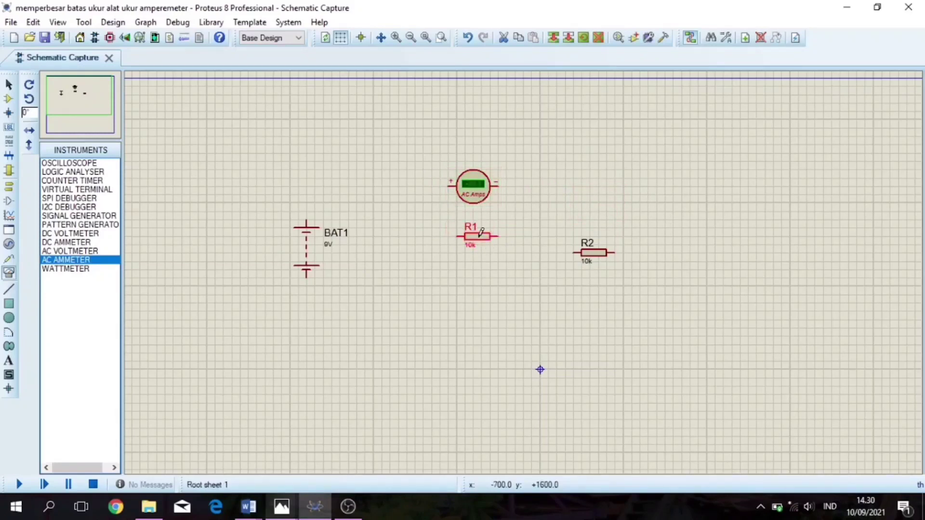
left_click(476, 190)
mouse_move(476, 189)
left_mouse_down()
mouse_move(475, 153)
mouse_move(476, 183)
left_mouse_up()
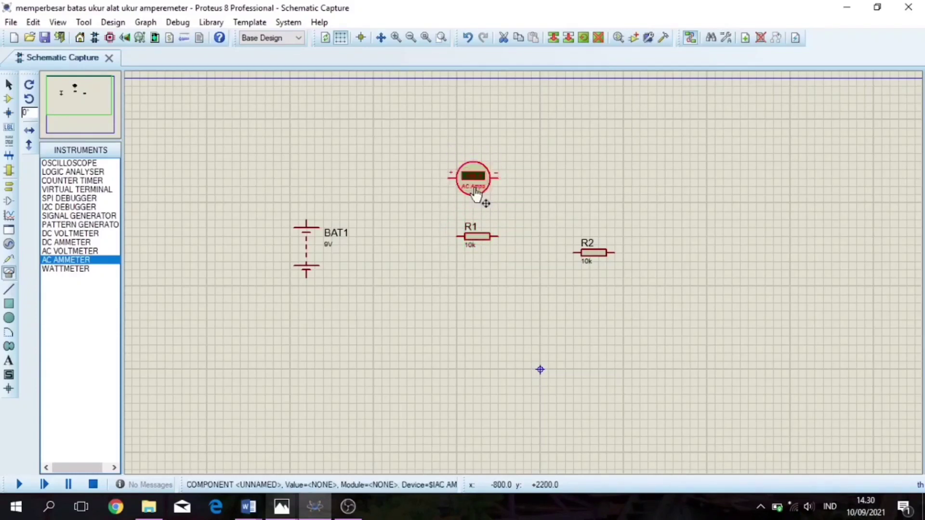
left_click(487, 202)
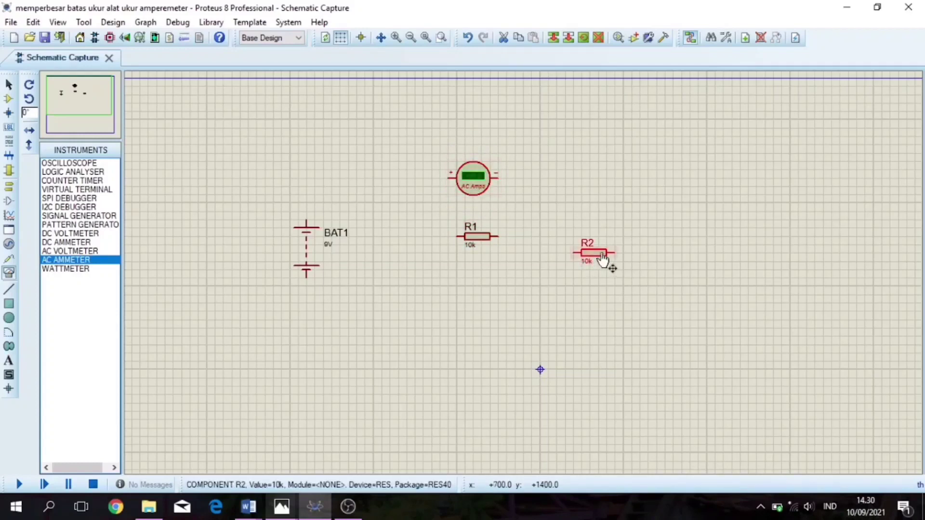
right_click(608, 262)
left_click(674, 196)
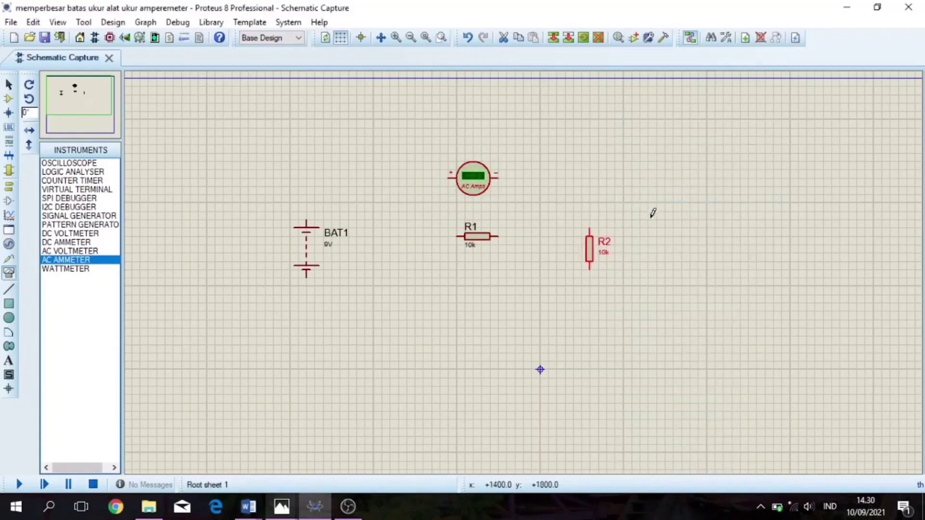
Wire the battery's positive terminal through the ammeter and R2 back to its negative terminal in a closed loop.
left_click(306, 220)
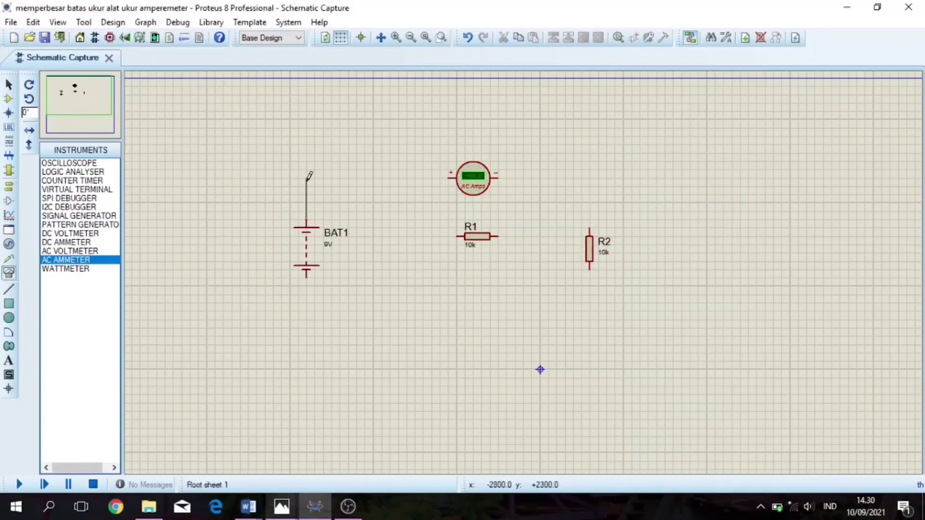
left_click(449, 176)
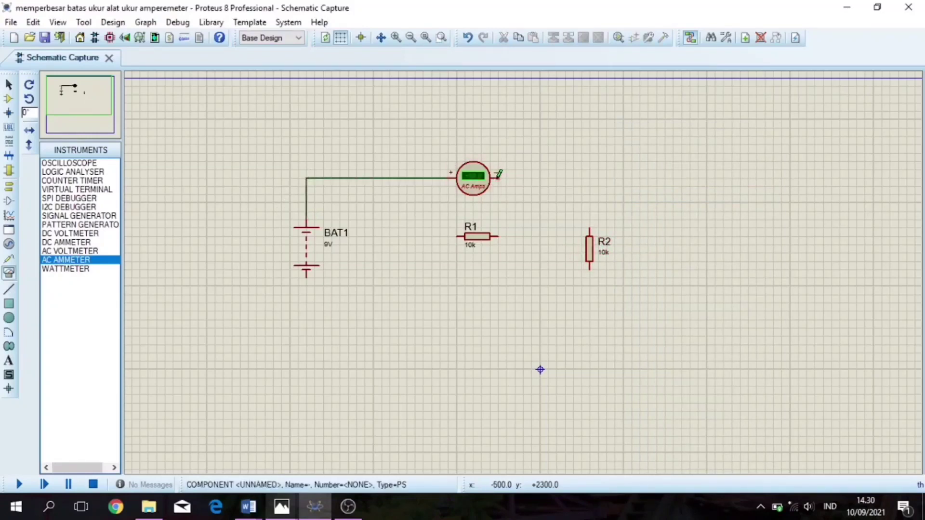
left_click(500, 176)
left_click(589, 228)
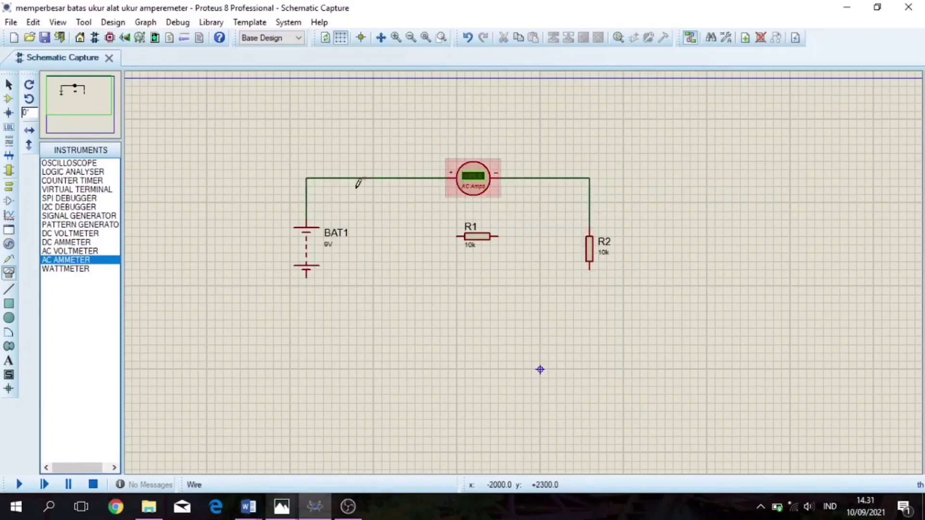
left_click(590, 268)
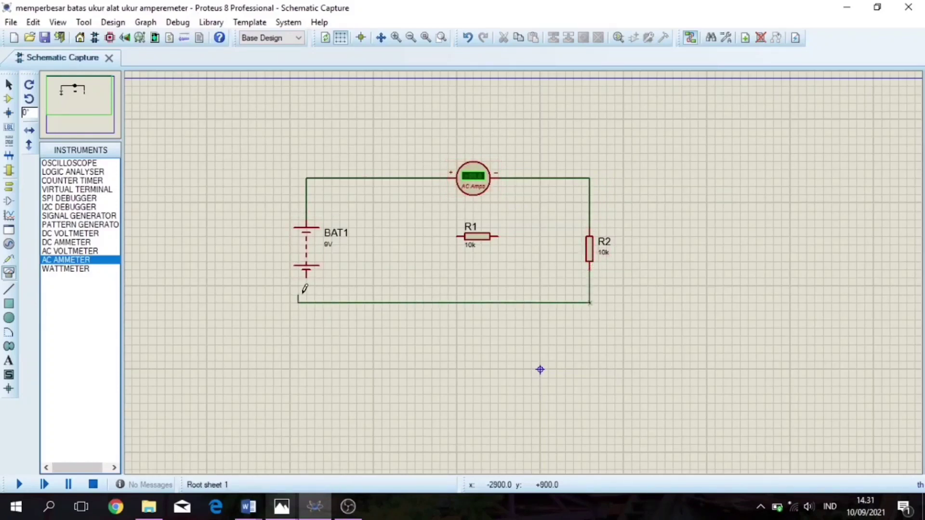
left_click(307, 278)
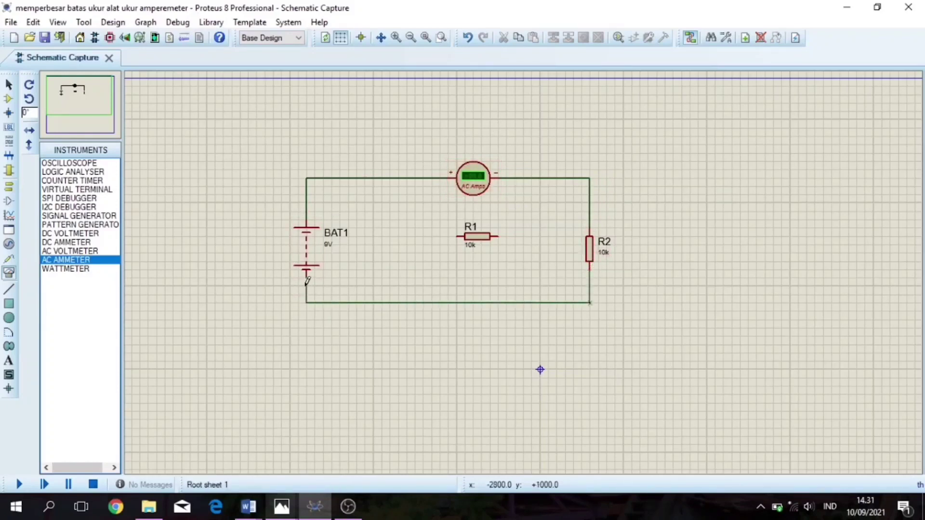
Move R1 slightly up towards the ammeter and wire it in parallel with the ammeter as the shunt.
left_click(483, 241)
left_click_drag(492, 249, 482, 228)
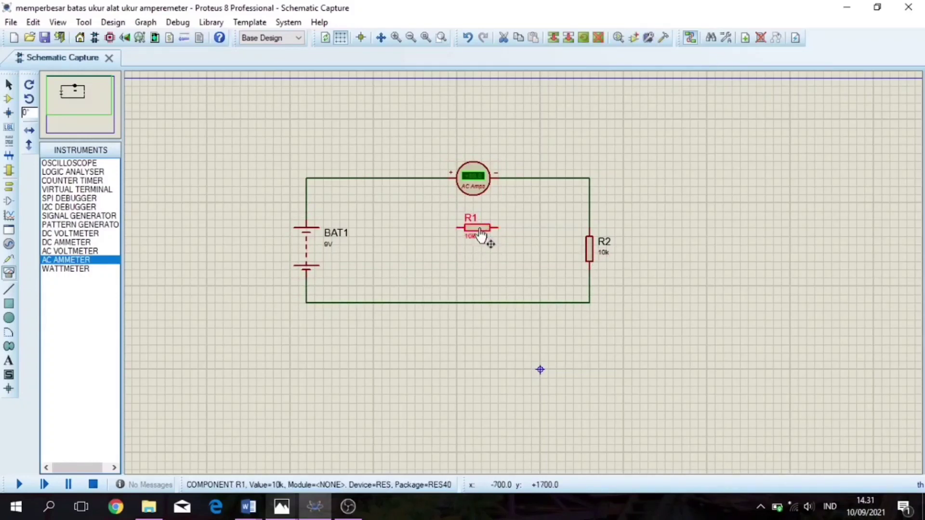
left_click(431, 179)
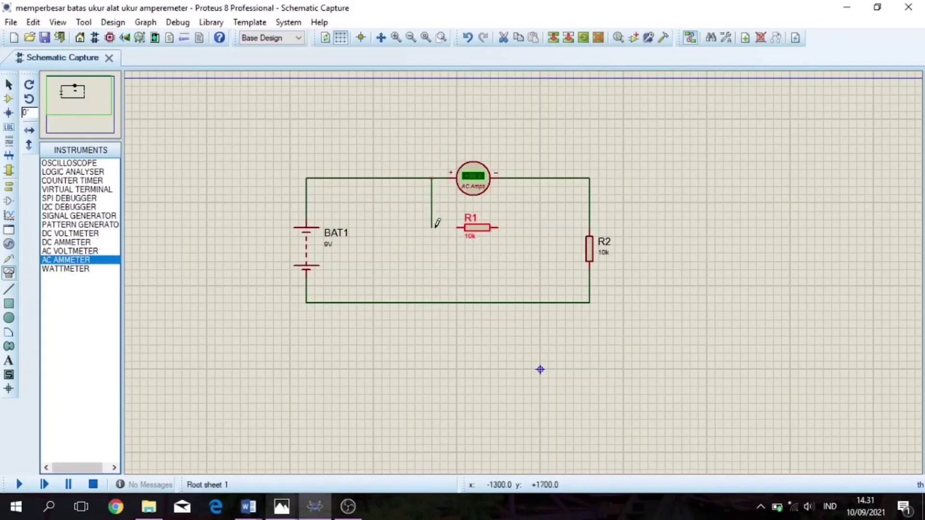
left_click(458, 224)
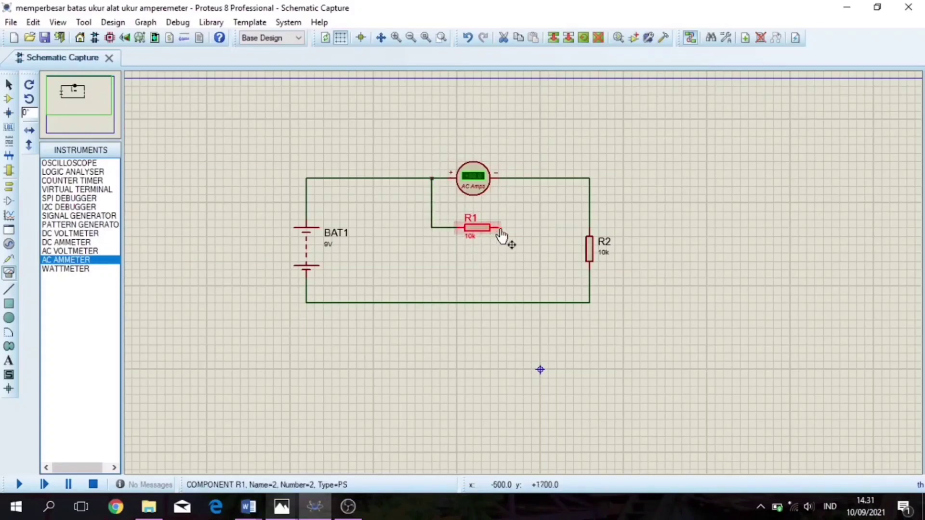
left_click(497, 226)
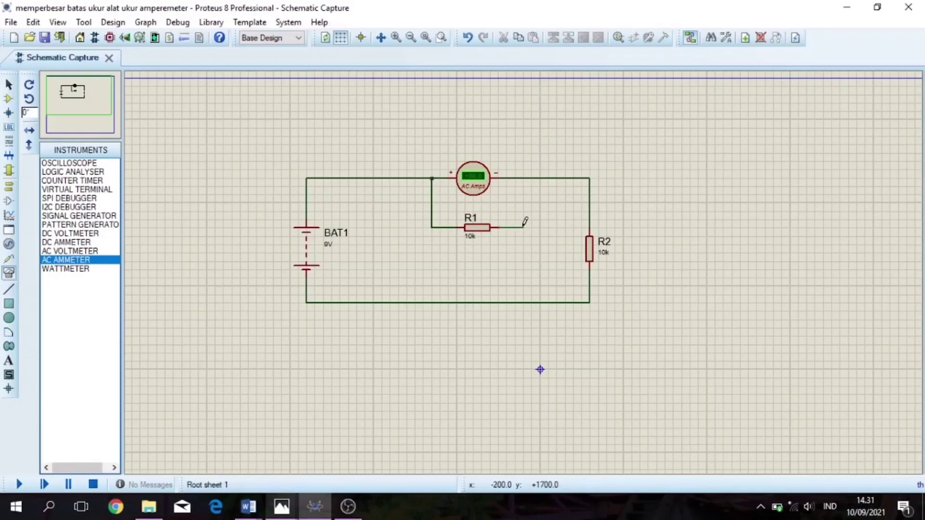
left_click(521, 177)
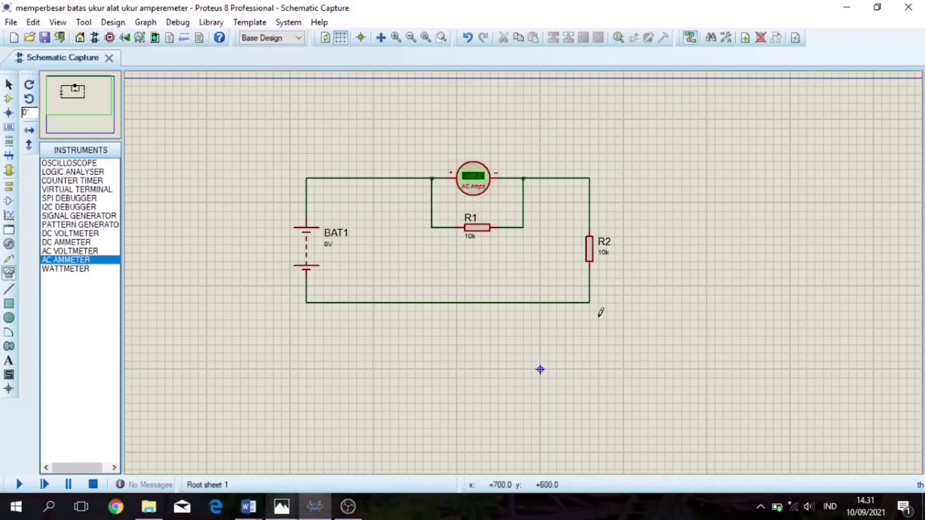
Rename resistor R2 as BEBAN and set its resistance to 100.
right_click(594, 241)
left_click(641, 146)
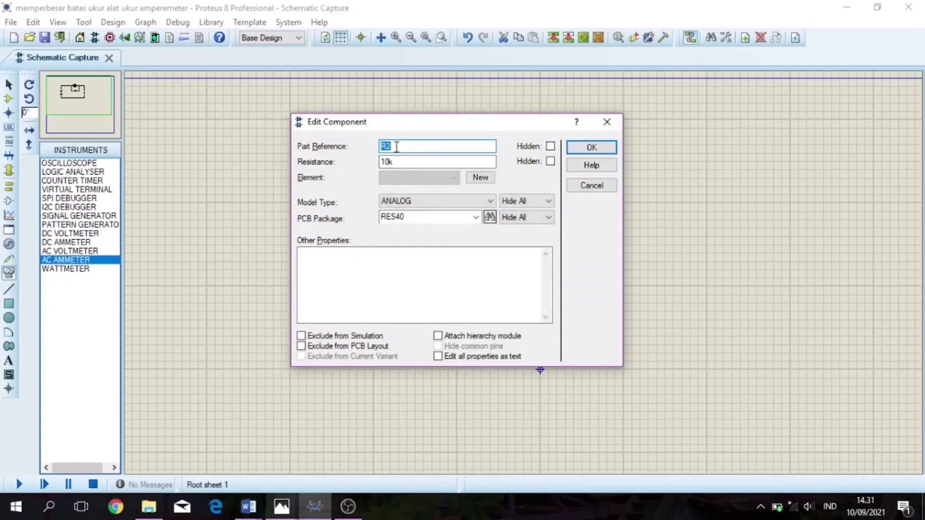
type("BEBAN")
left_click(387, 163)
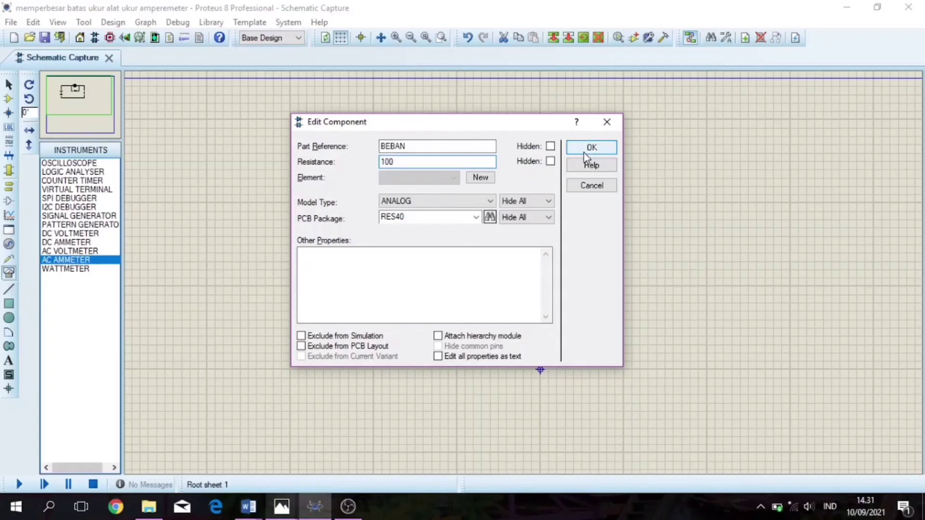
left_click(579, 151)
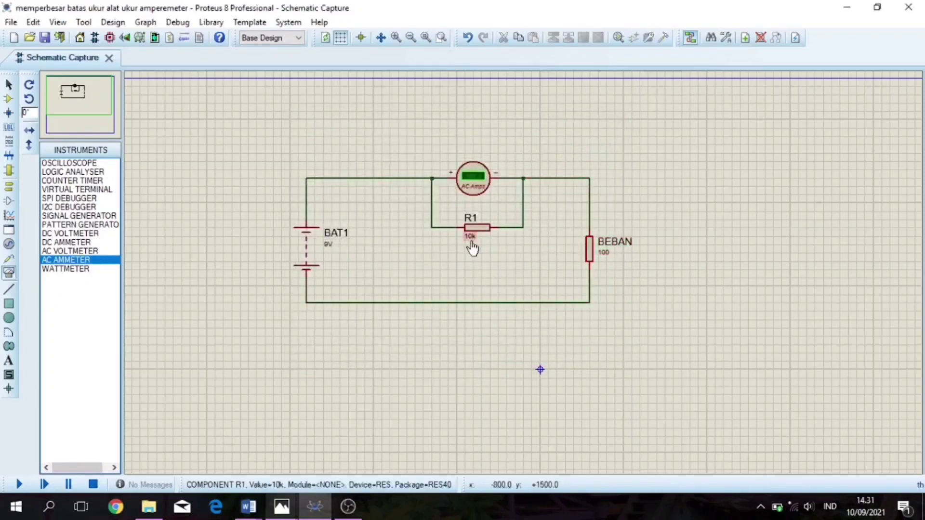
Rename the shunt resistor R1 as RSH and set its resistance to 10ohm.
right_click(487, 228)
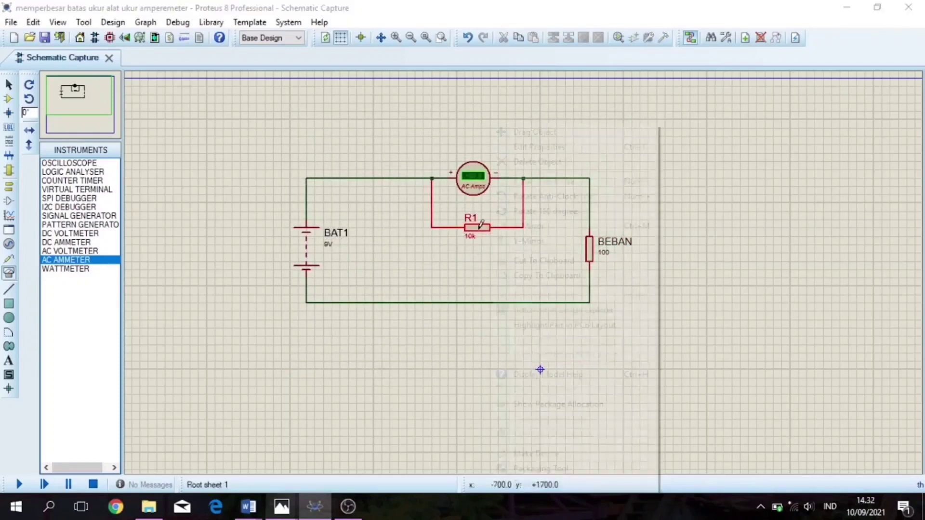
left_click(562, 147)
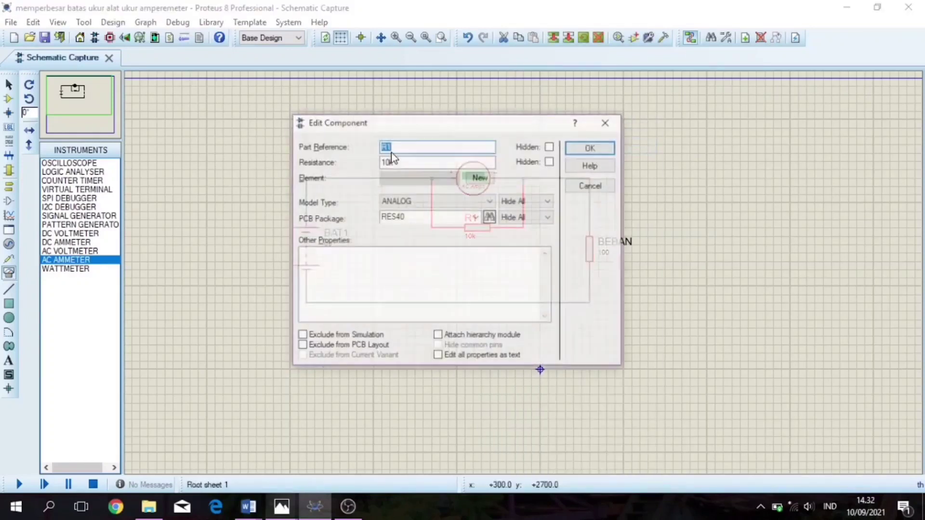
type("RS")
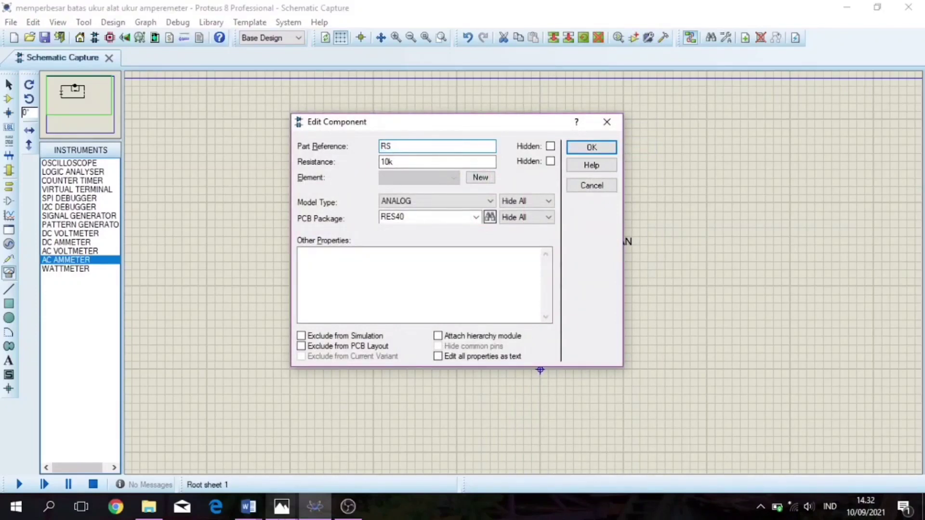
mouse_move(322, 485)
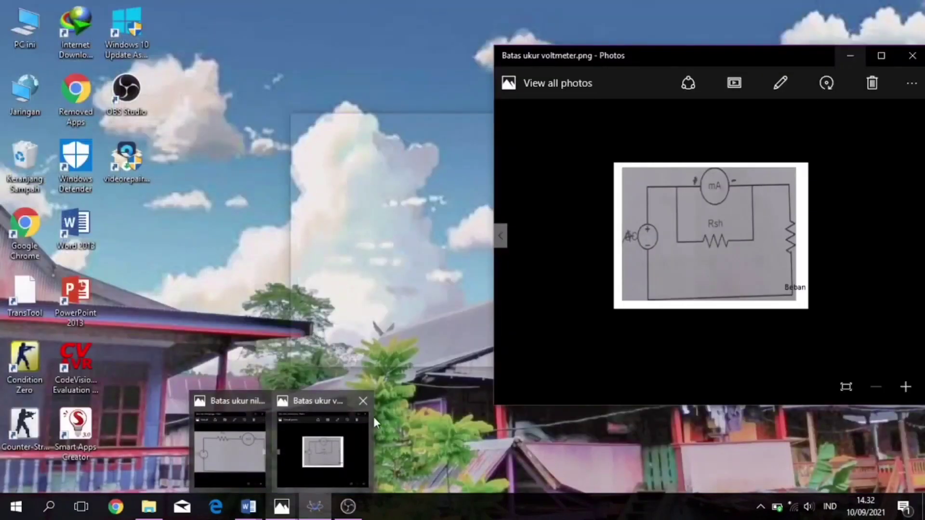
type("H")
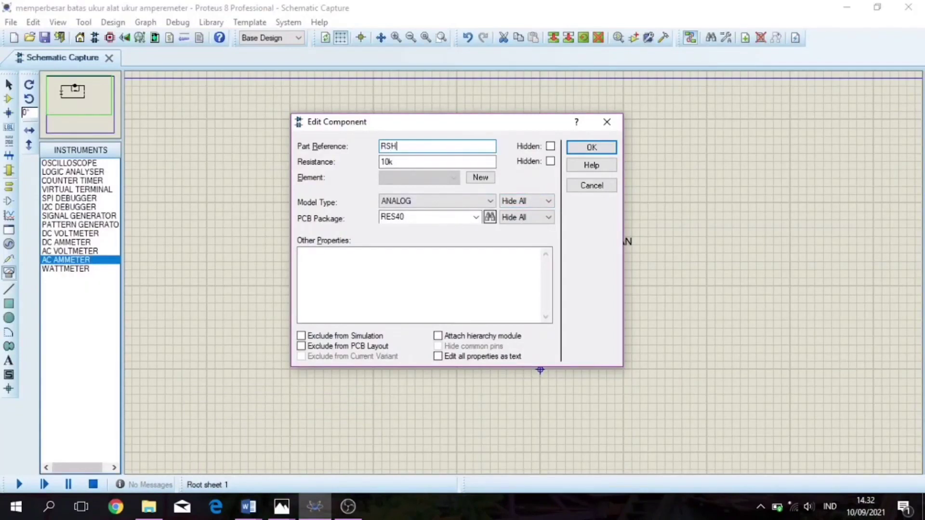
key("Tab")
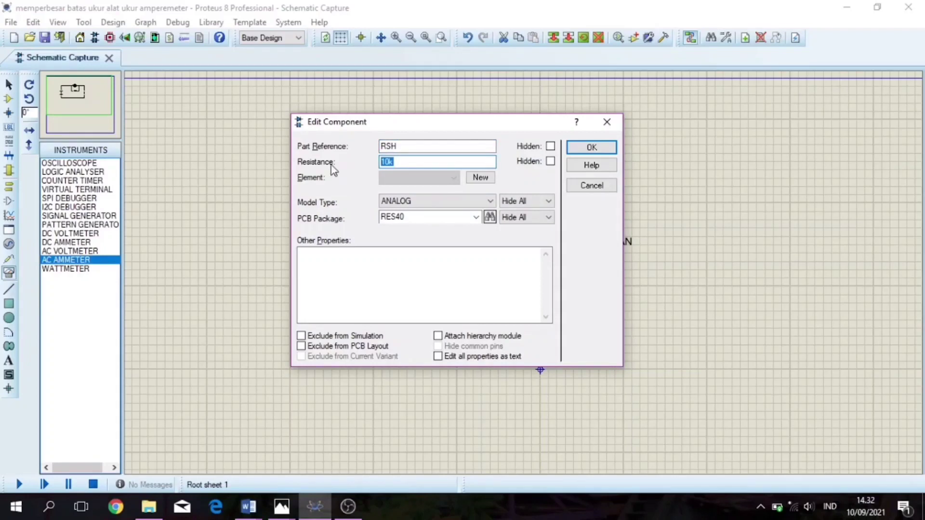
type("1")
left_click(583, 153)
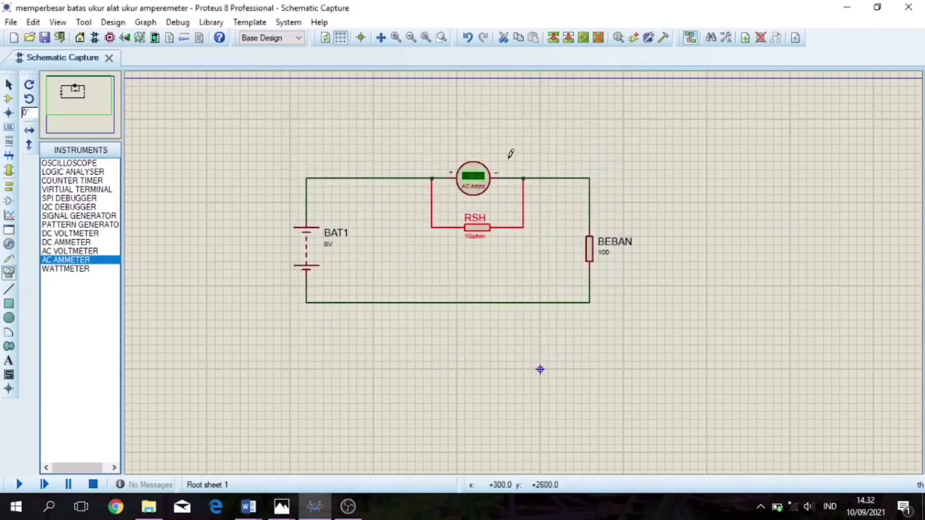
Name the AC ammeter MA, with its display range set to Milliamps and its time constant to 1000ms.
double_click(482, 188)
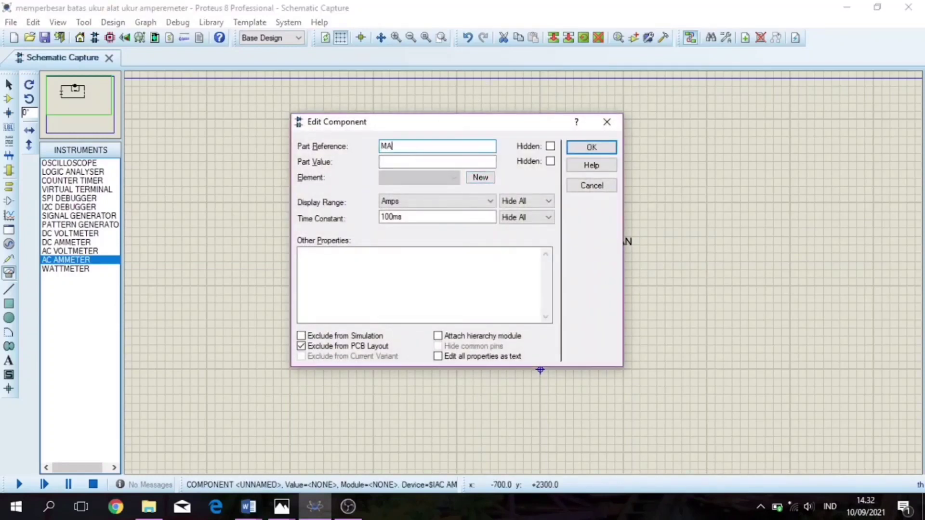
left_click(435, 201)
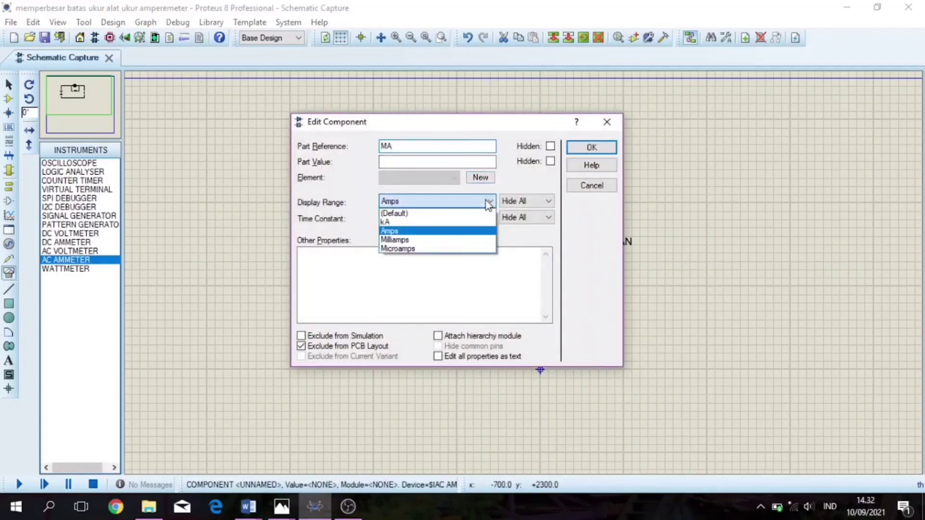
left_click(426, 241)
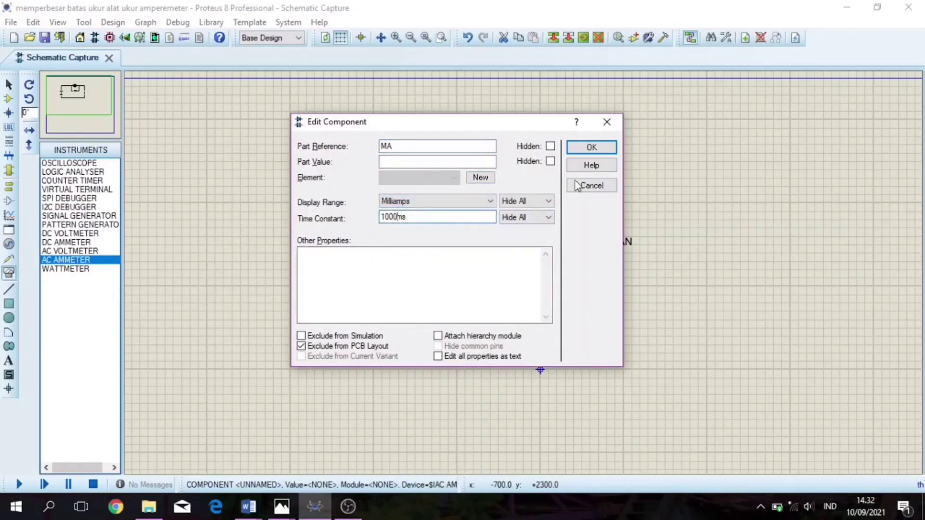
left_click(592, 149)
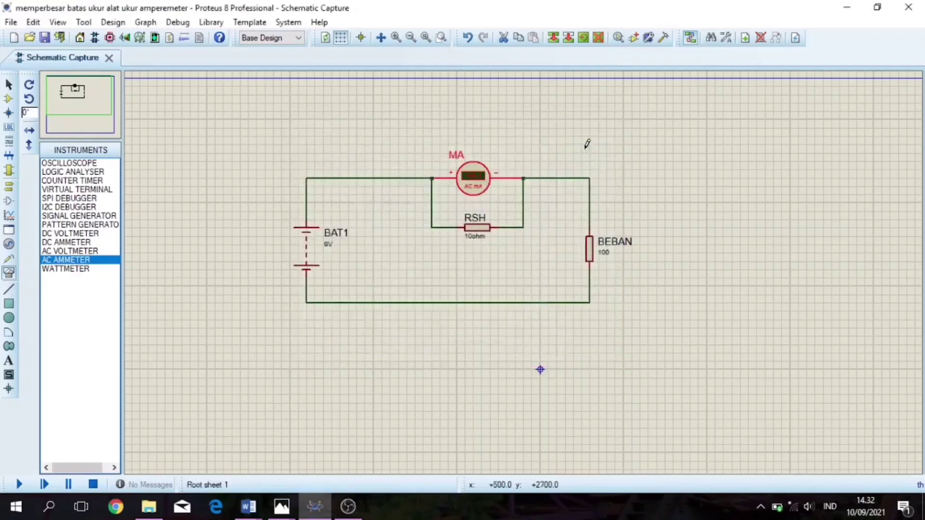
Rename battery BAT1 as PS and set its voltage to 10V.
right_click(303, 244)
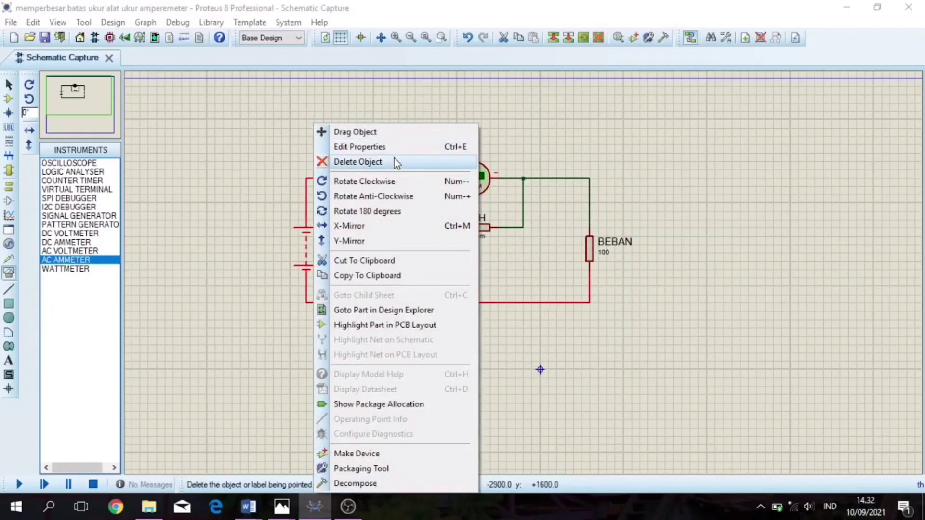
left_click(385, 147)
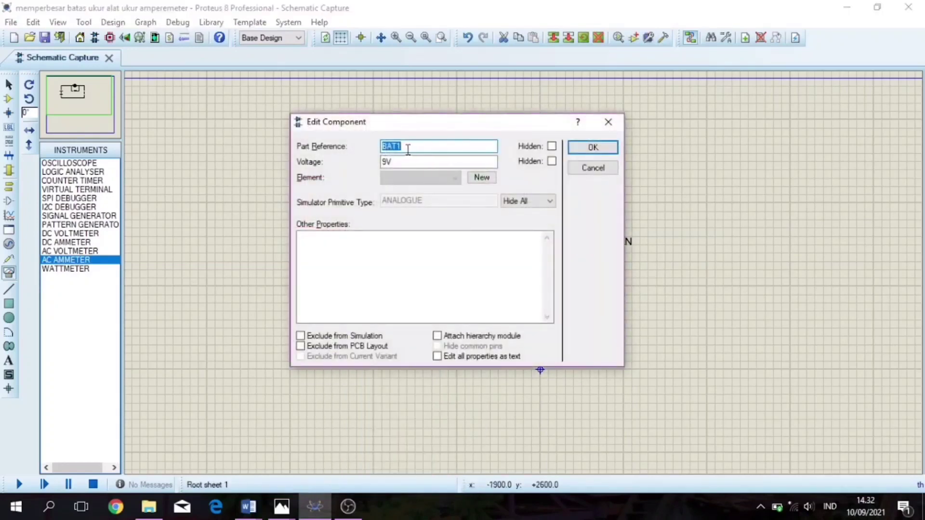
type("P")
type("V")
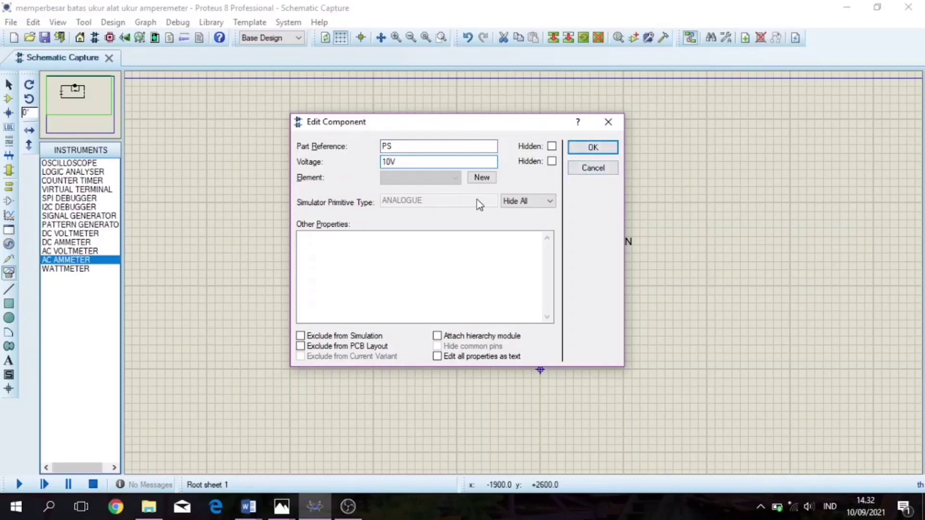
left_click(549, 202)
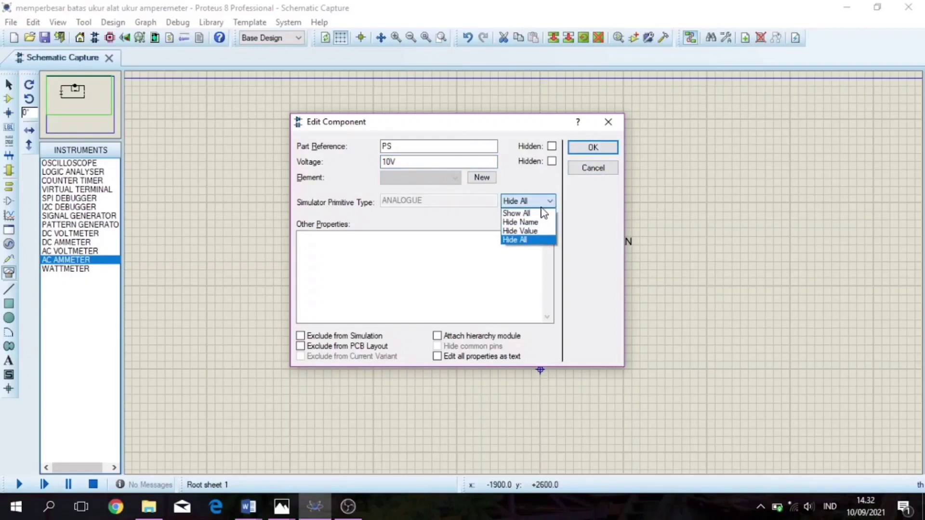
left_click(548, 205)
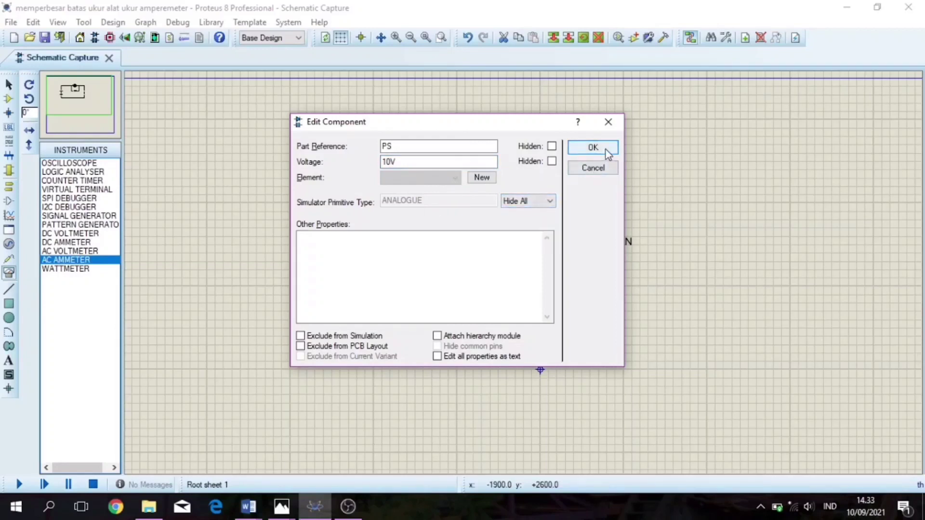
left_click(593, 148)
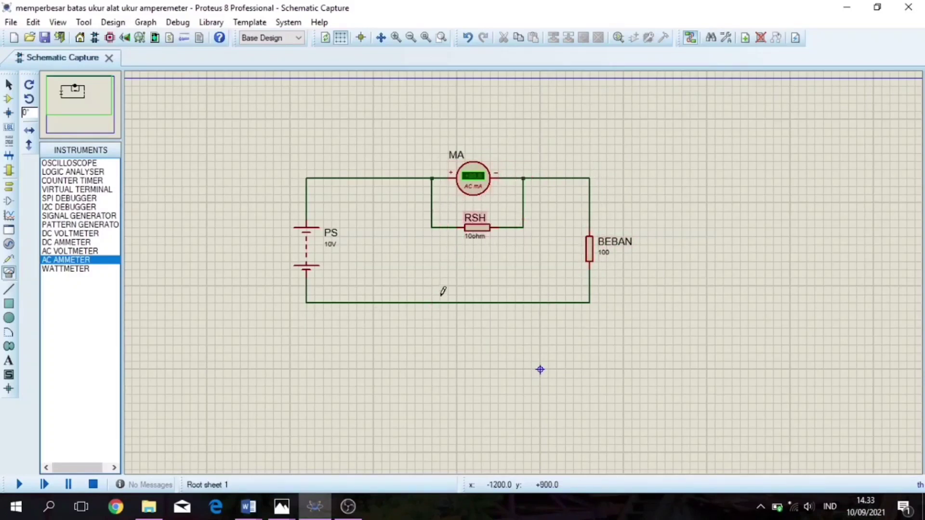
Run the simulation with the 10V supply to read the milliammeter, and stop it.
left_click(20, 484)
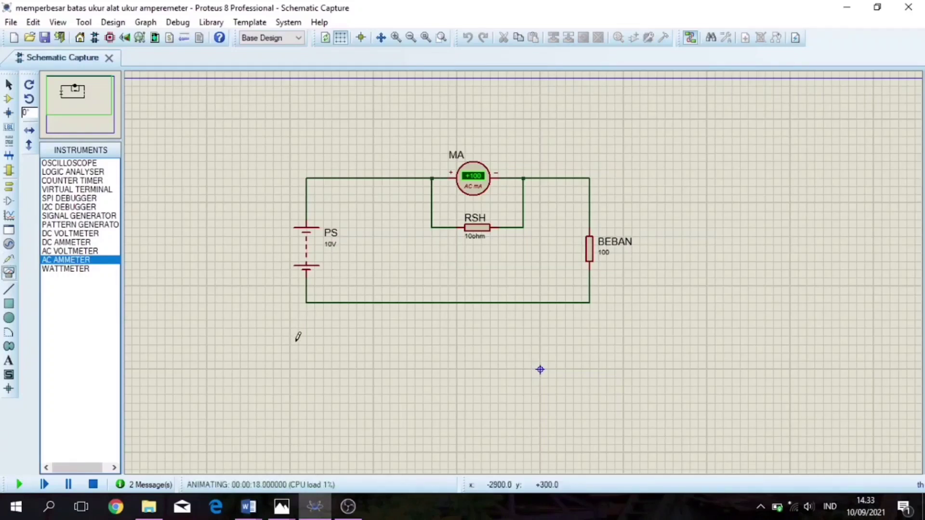
left_click(92, 485)
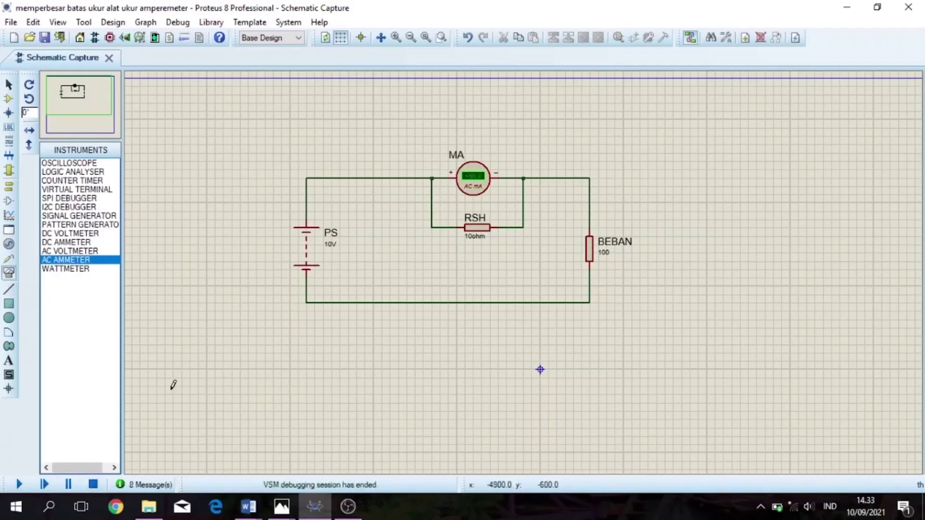
Set the PS battery's voltage to 5V and run the simulation again.
double_click(329, 248)
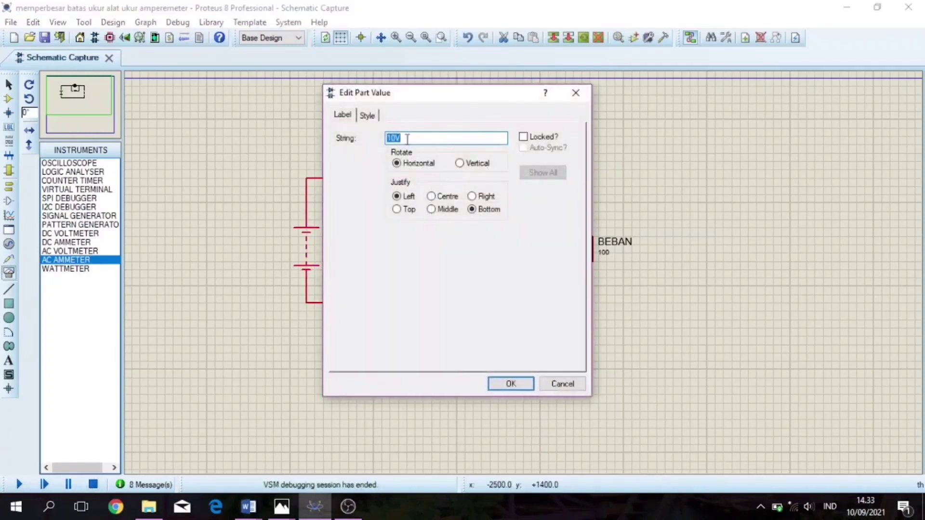
left_click(397, 138)
key("BackSpace")
key("BackSpace")
type("5")
left_click(523, 385)
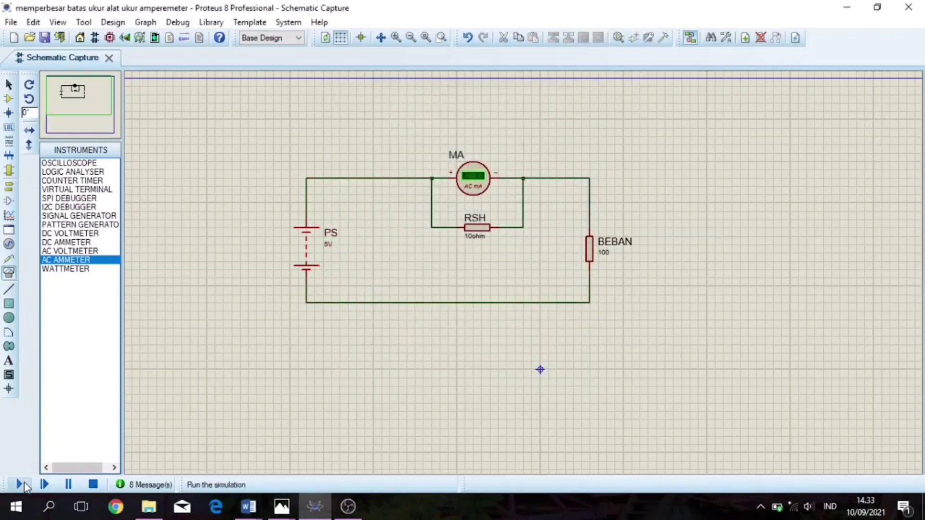
left_click(19, 484)
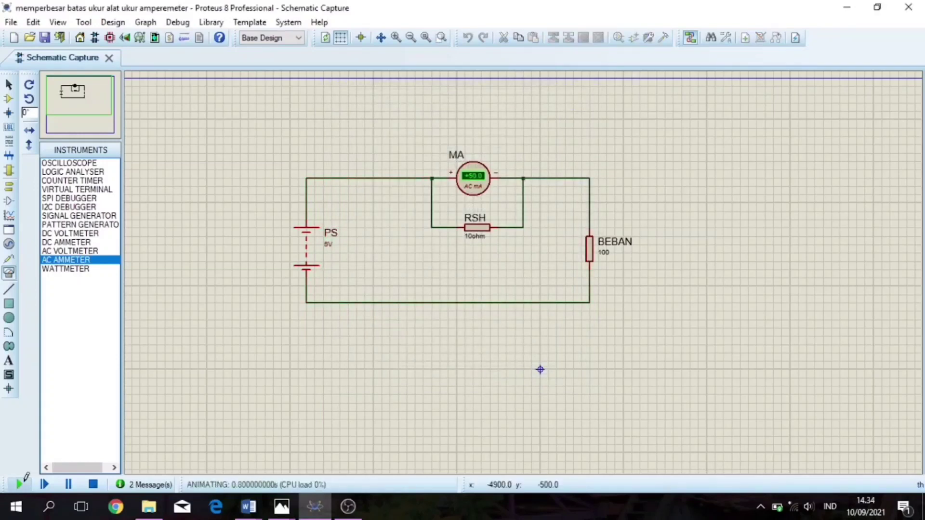